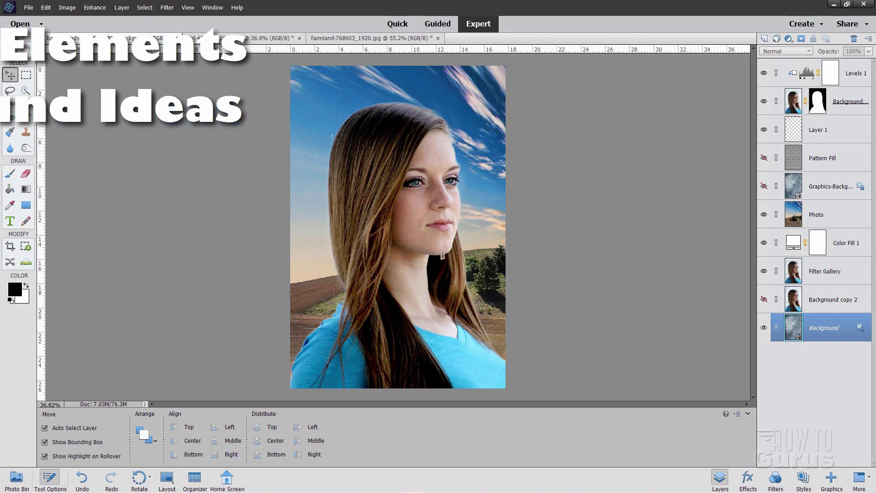
Switch to the girl-422333_1920.jpg portrait document
click(241, 38)
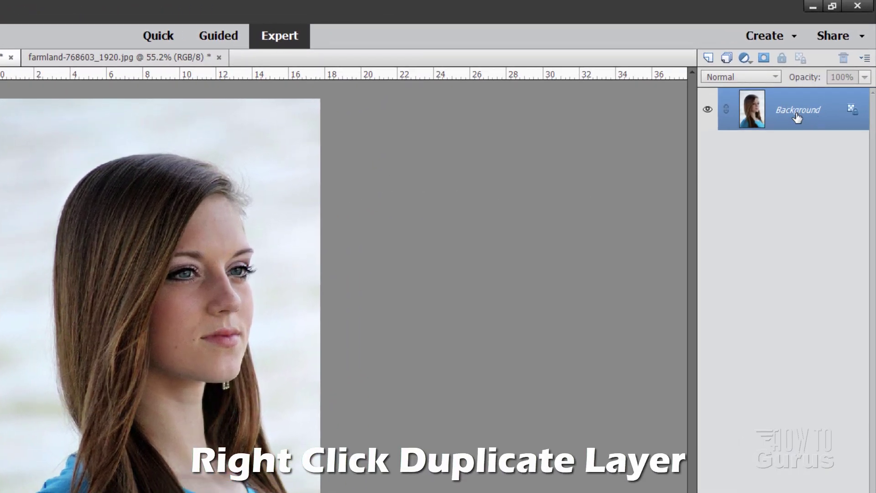
Duplicate the Background layer as Background copy and switch to the Lasso tool to outline the woman
right_click(795, 117)
click(795, 145)
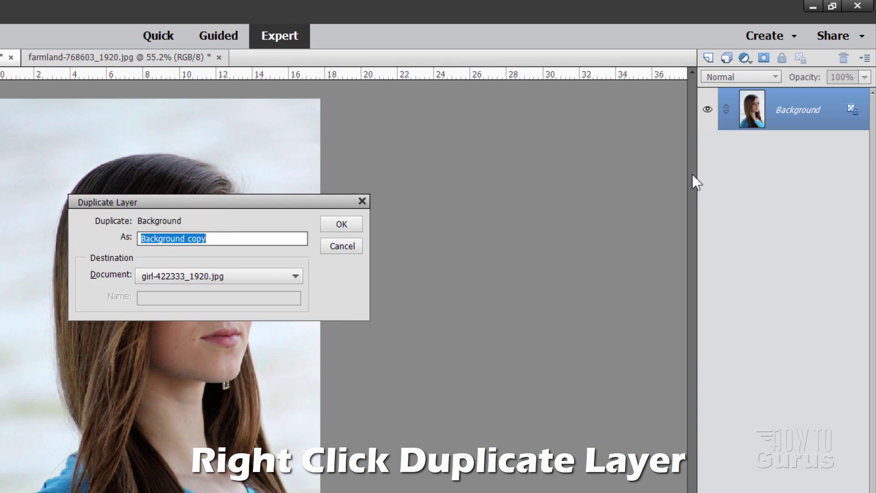
click(359, 223)
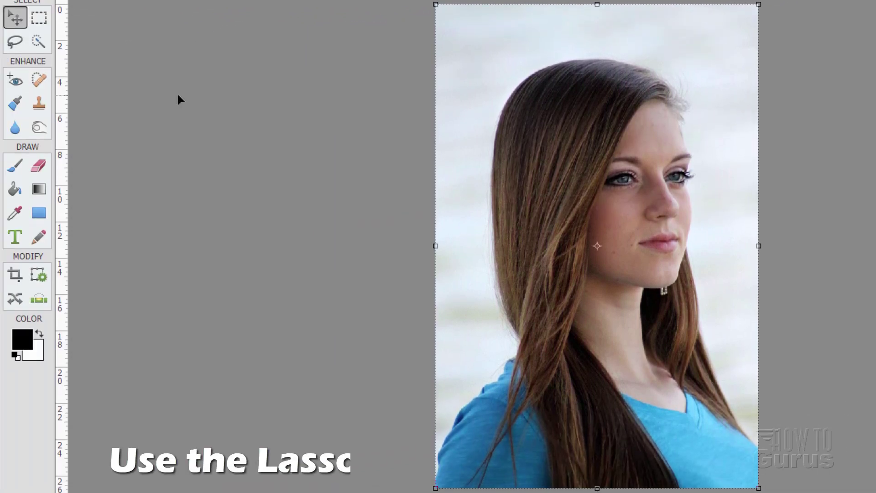
click(16, 42)
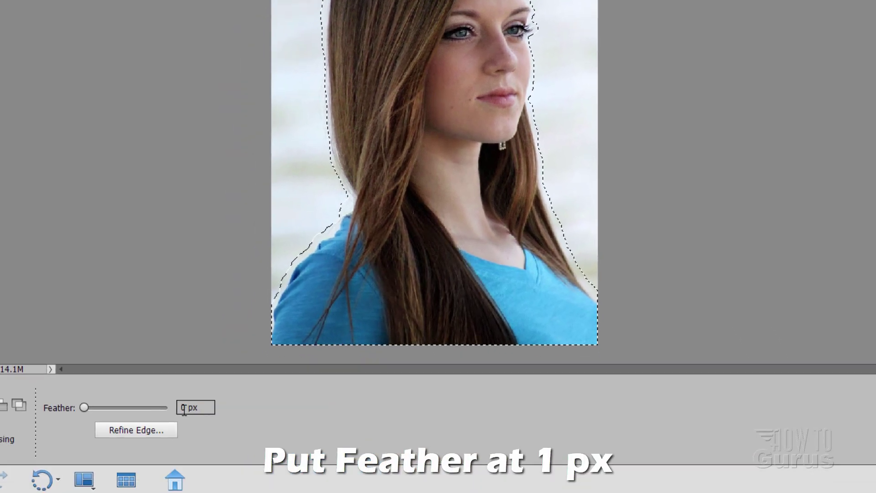
Set a 1 px feather and open Refine Edge in Overlay view
text(1)
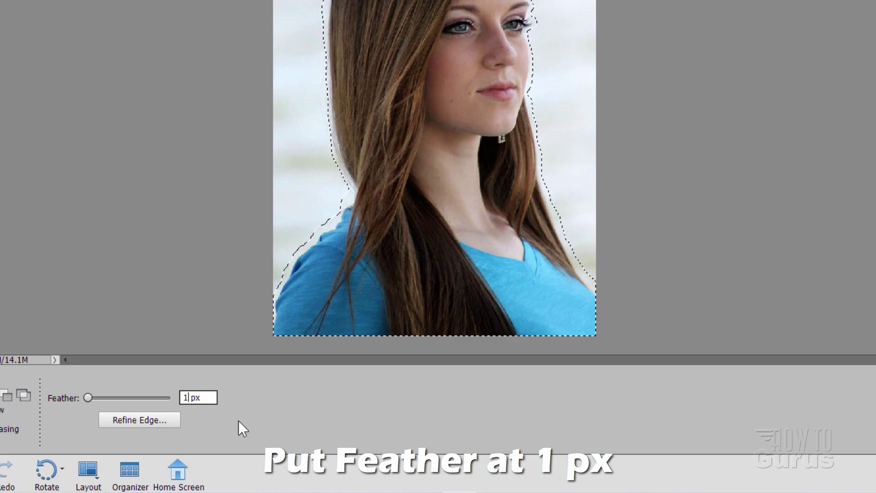
click(157, 415)
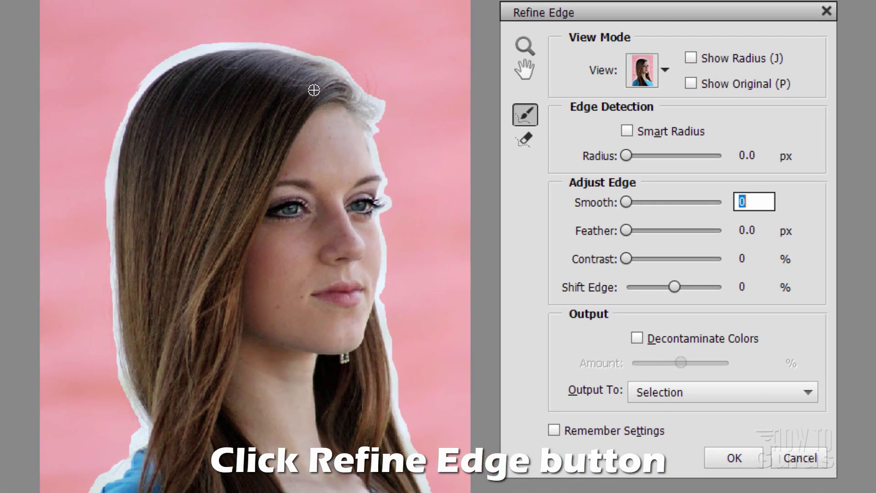
click(667, 68)
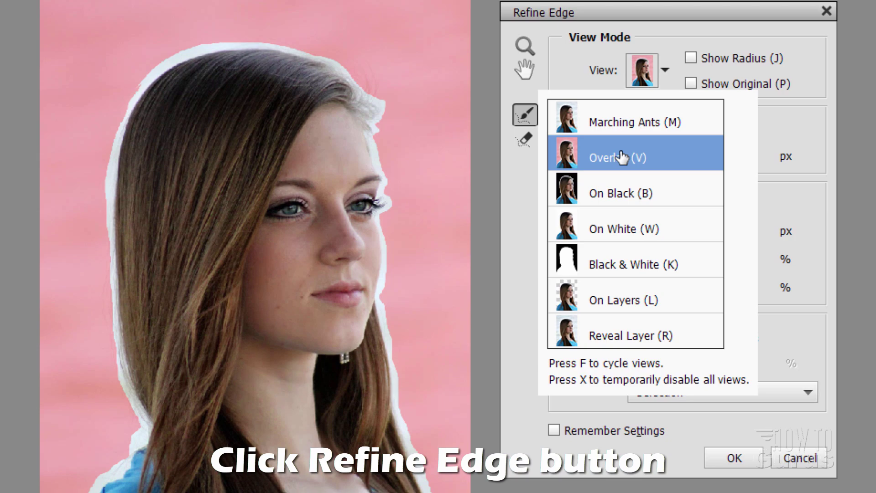
click(665, 75)
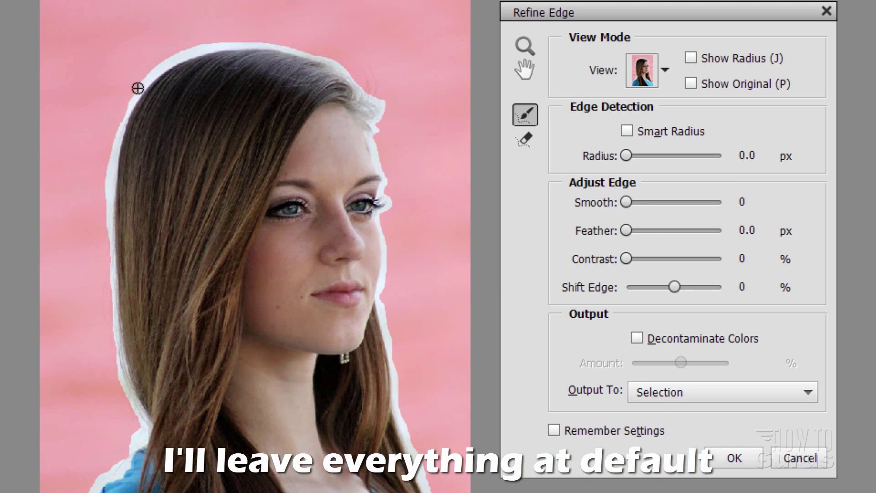
Brush along the hair, temple, neck and shoulder edges to refine the selection
mouse_move(136, 95)
mouse_down()
mouse_move(106, 172)
mouse_move(107, 236)
mouse_move(125, 140)
mouse_move(109, 258)
mouse_move(121, 343)
mouse_up()
mouse_move(113, 245)
mouse_down()
mouse_move(117, 370)
mouse_move(139, 420)
mouse_up()
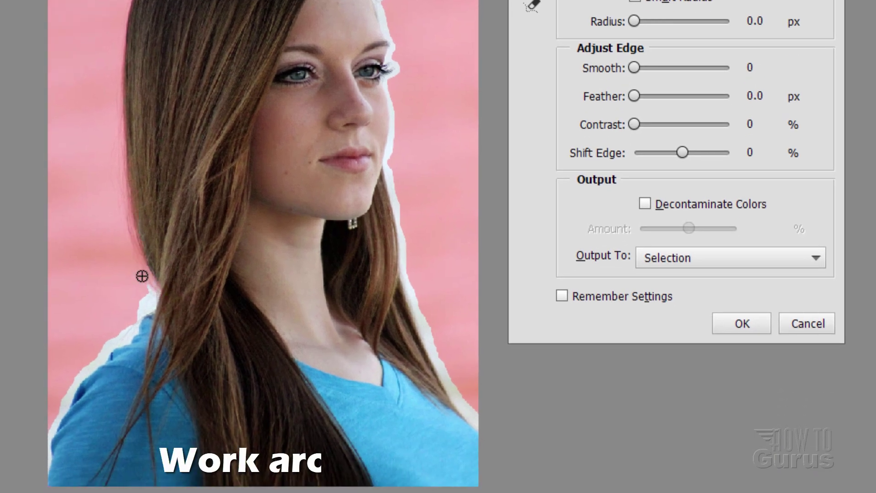
mouse_move(150, 286)
mouse_down()
mouse_move(133, 318)
mouse_move(158, 298)
mouse_move(99, 352)
mouse_move(142, 318)
mouse_move(127, 343)
mouse_move(101, 355)
mouse_move(107, 323)
mouse_move(108, 347)
mouse_move(73, 386)
mouse_move(113, 352)
mouse_move(72, 390)
mouse_move(47, 437)
mouse_move(70, 401)
mouse_move(56, 420)
mouse_up()
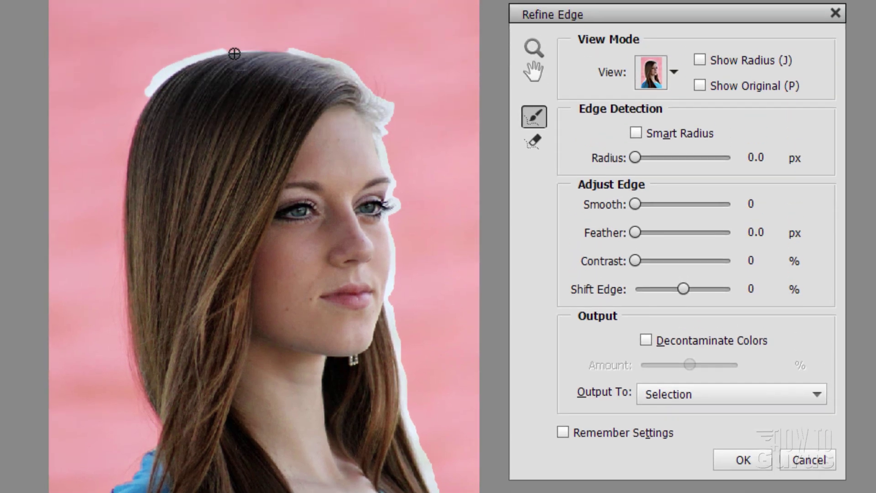
mouse_move(234, 54)
mouse_down()
mouse_move(288, 41)
mouse_move(348, 66)
mouse_move(387, 105)
mouse_up()
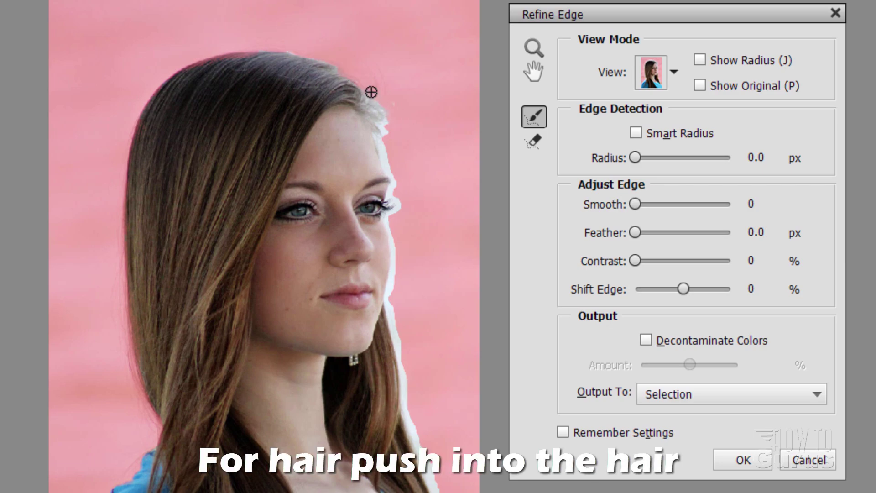
mouse_move(387, 96)
mouse_down()
mouse_move(381, 131)
mouse_move(387, 111)
mouse_move(399, 138)
mouse_move(381, 121)
mouse_move(387, 143)
mouse_up()
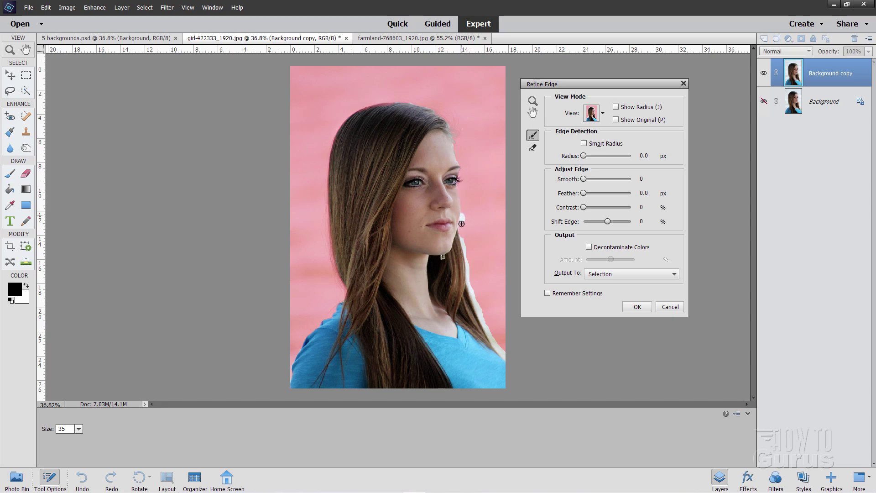
mouse_move(473, 283)
mouse_down()
mouse_move(479, 261)
mouse_move(468, 239)
mouse_up()
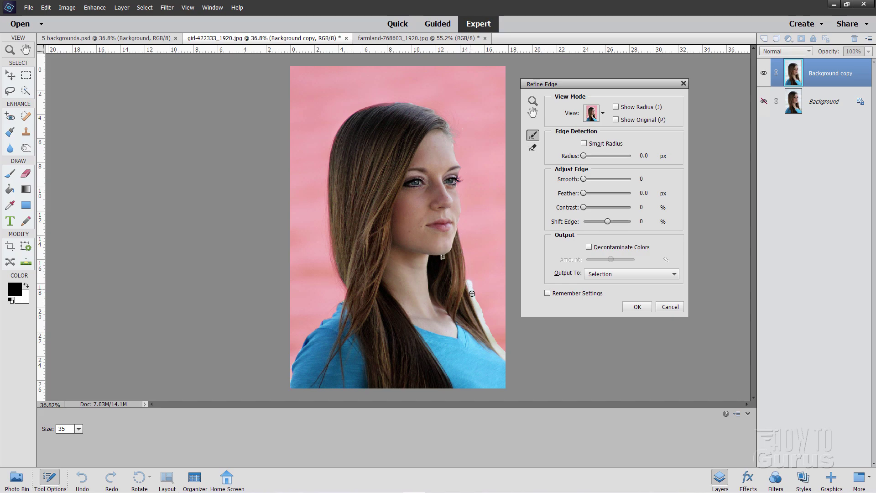
mouse_move(484, 320)
mouse_down()
mouse_move(472, 293)
mouse_move(482, 320)
mouse_up()
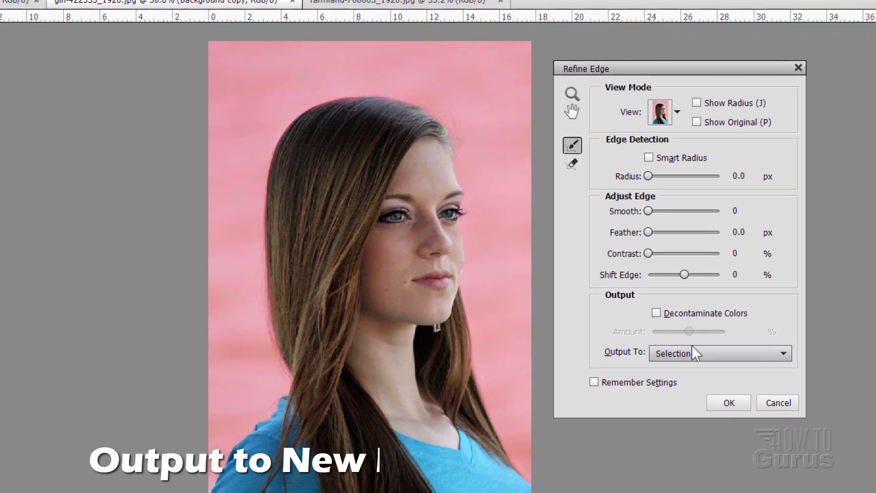
Output the refined selection to a new layer with layer mask
click(616, 273)
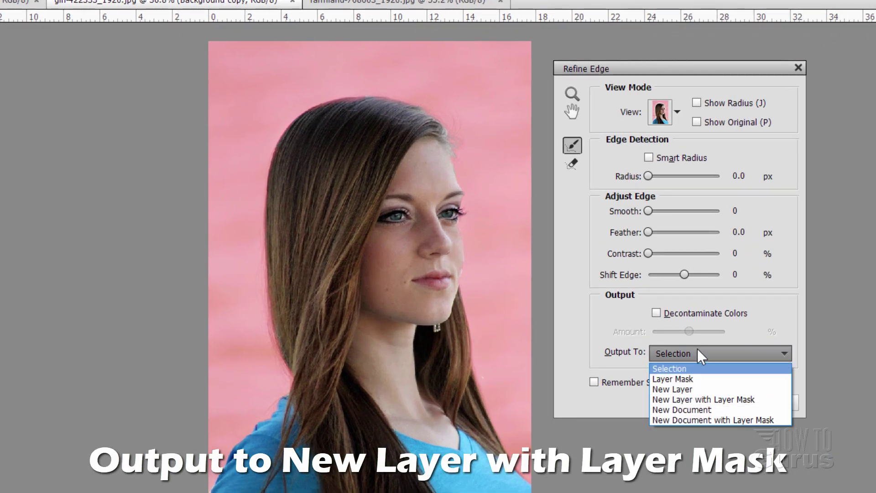
click(702, 399)
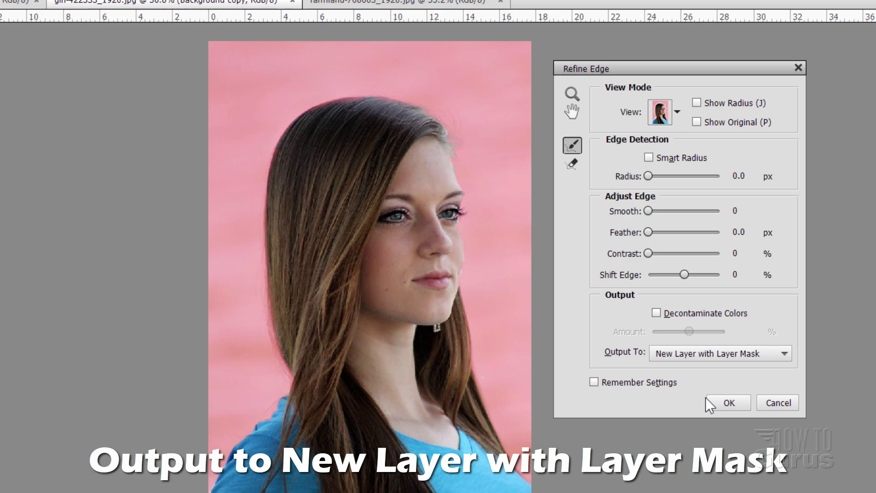
click(727, 401)
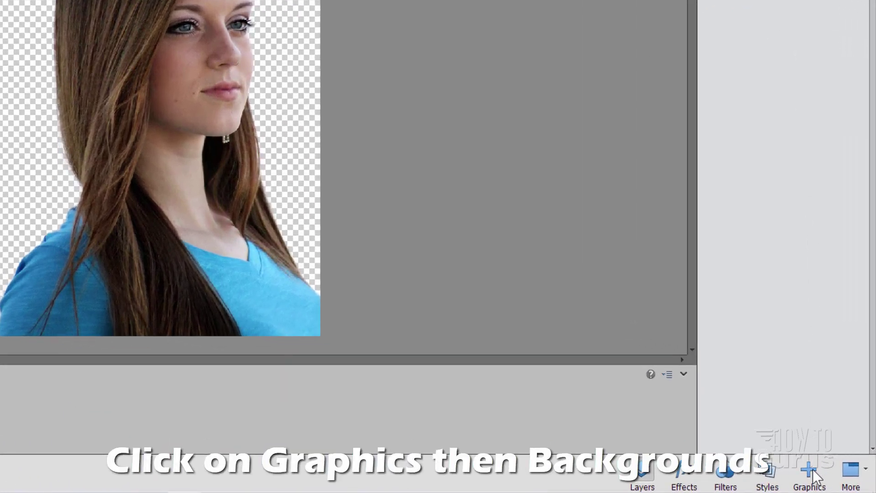
Apply the blue grunge preset background from Graphics to the Background layer
click(811, 468)
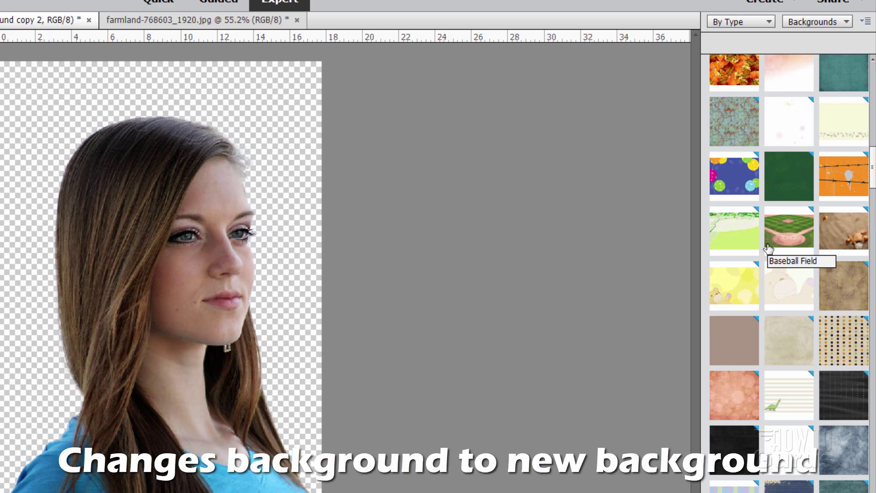
double_click(843, 461)
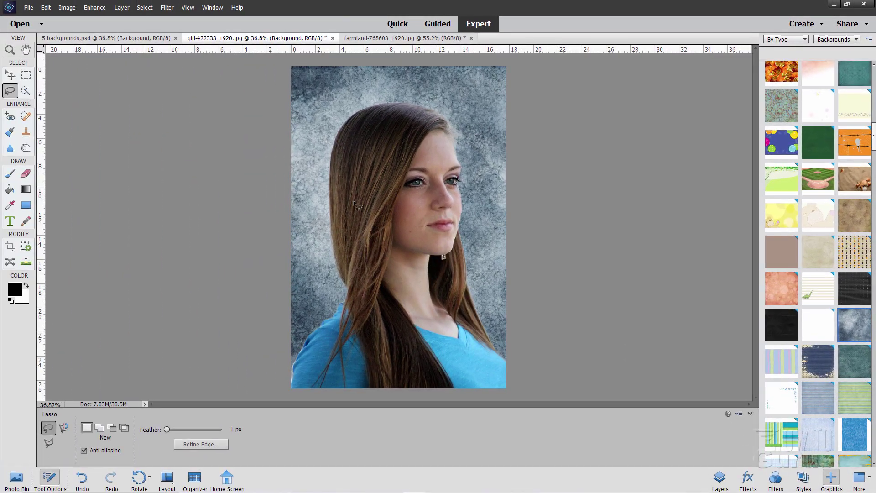
click(718, 477)
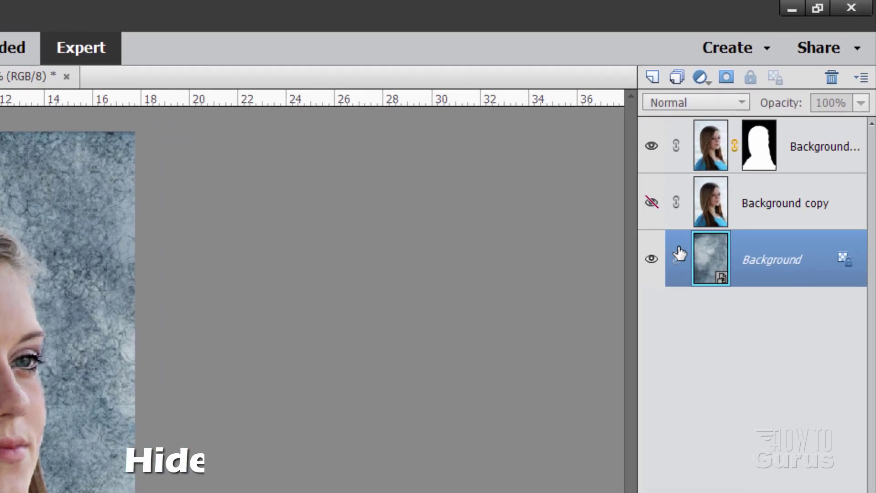
Hide the Background layer and add a new empty layer above Background copy
click(652, 258)
click(680, 196)
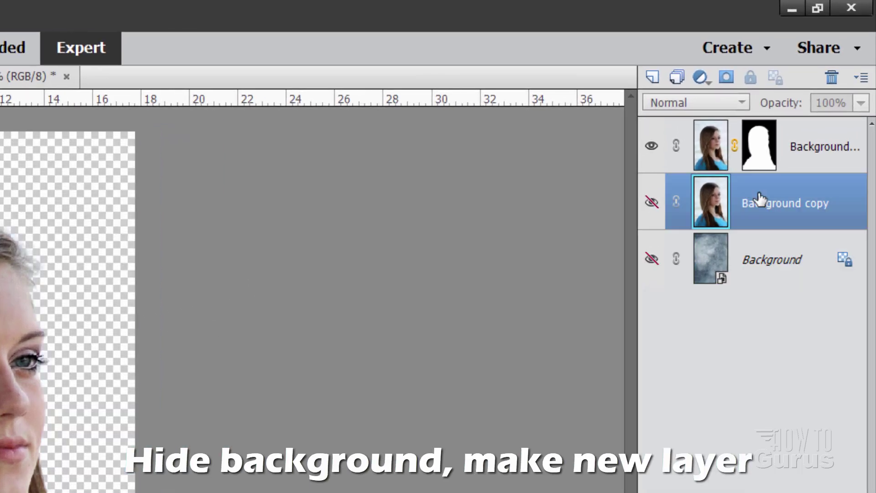
click(652, 77)
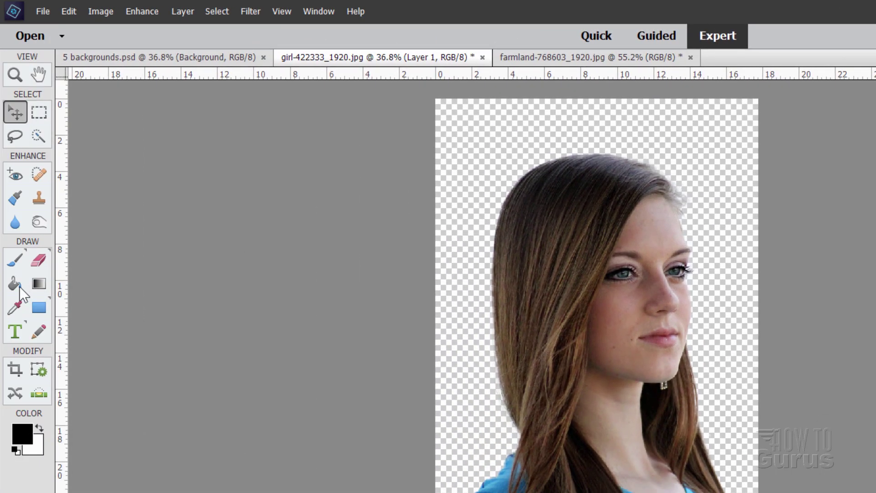
Set the Paint Bucket to Pattern mode and browse the Artist Surfaces, Color Paper and Default sets
click(20, 288)
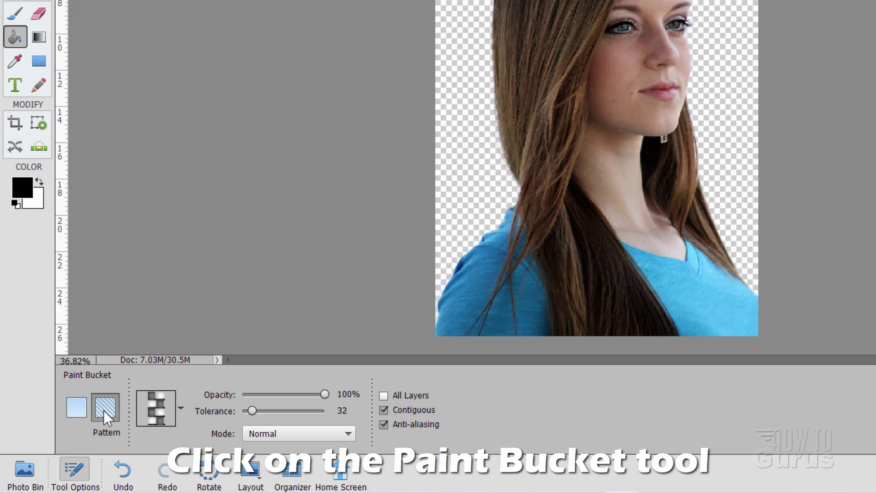
click(78, 413)
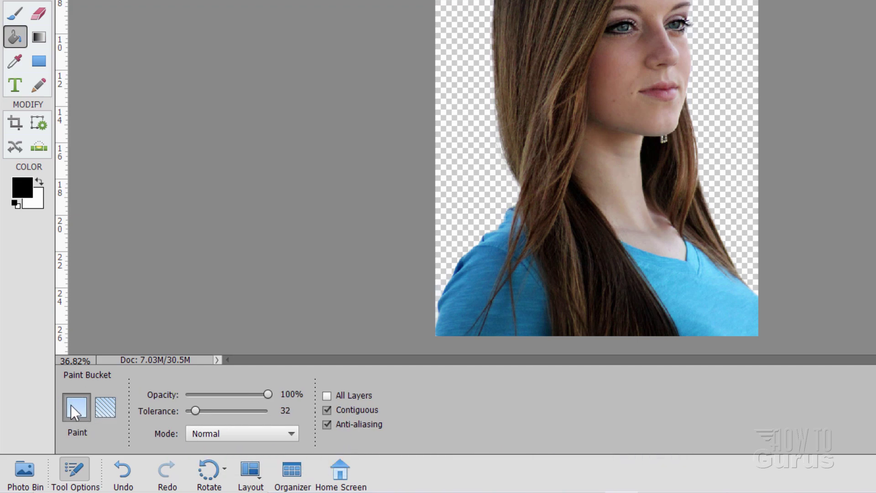
click(109, 412)
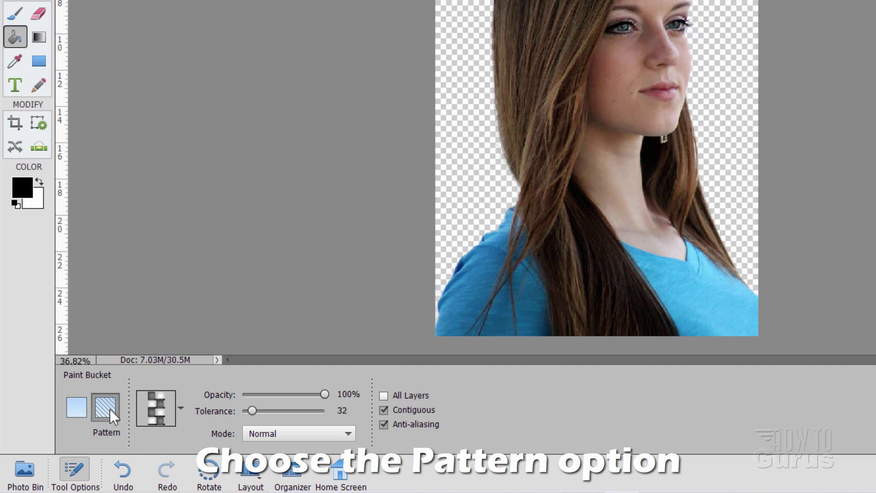
click(181, 411)
click(206, 242)
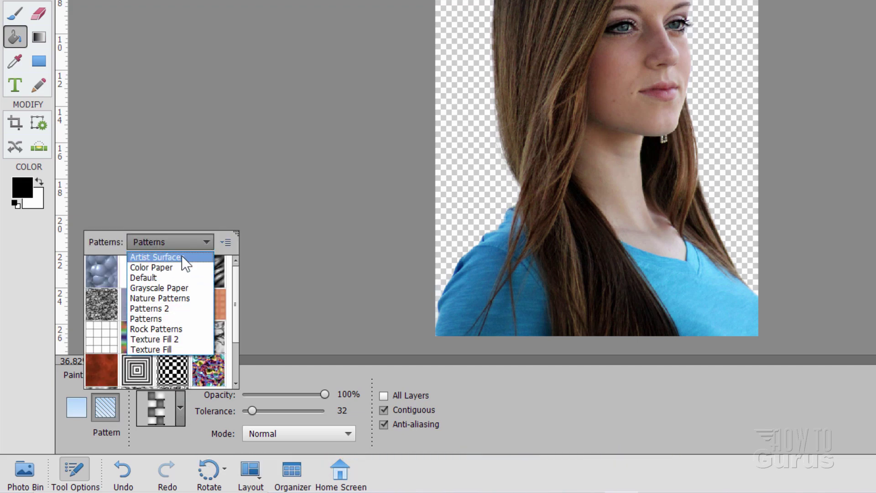
click(182, 257)
key(Down)
click(178, 252)
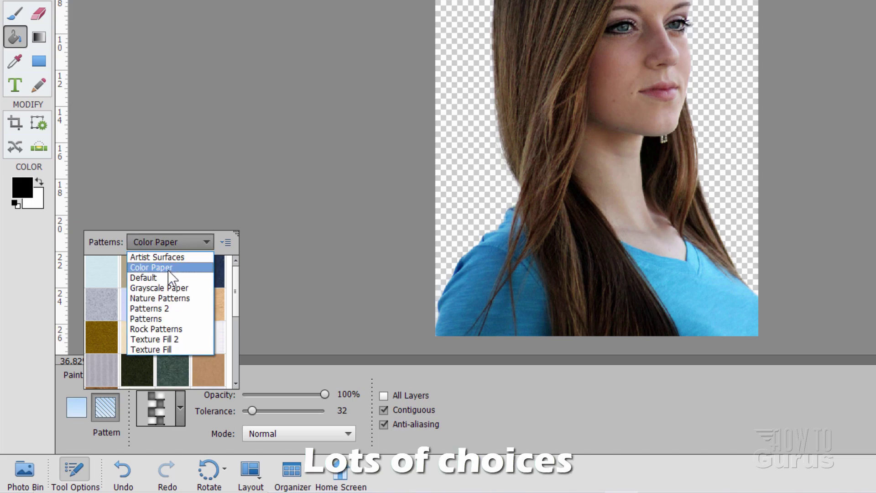
click(171, 276)
Browse Rock Patterns, then pick Woven Wide from the Patterns set to fill Layer 1
click(162, 244)
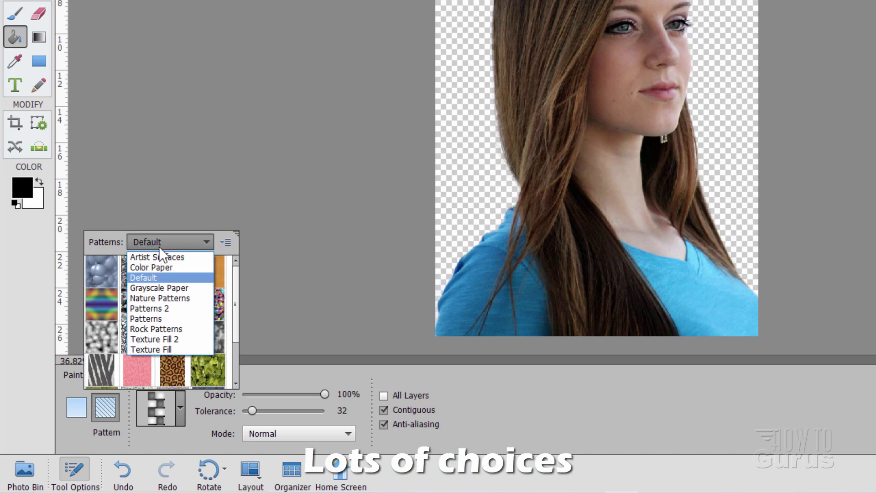
click(157, 335)
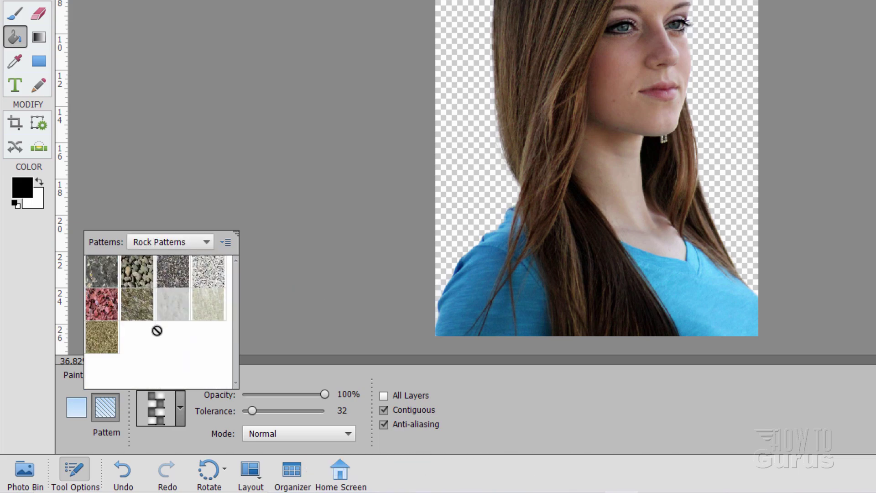
click(193, 242)
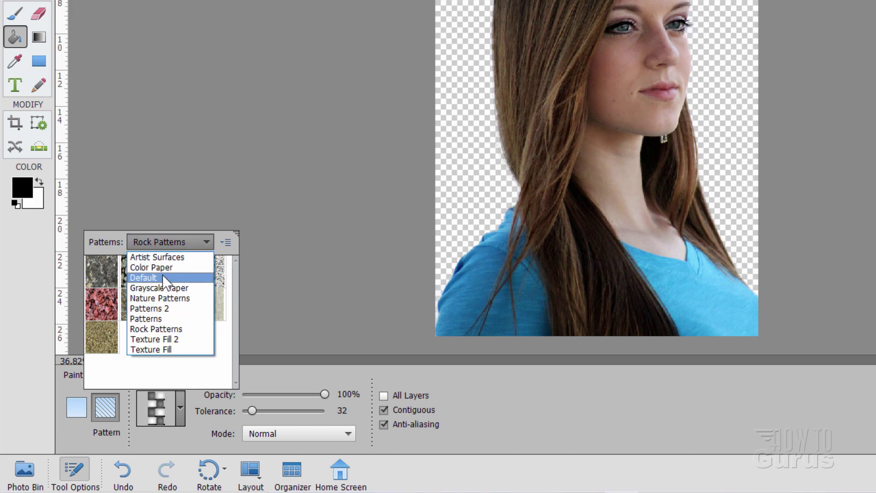
click(177, 278)
drag(237, 299, 234, 269)
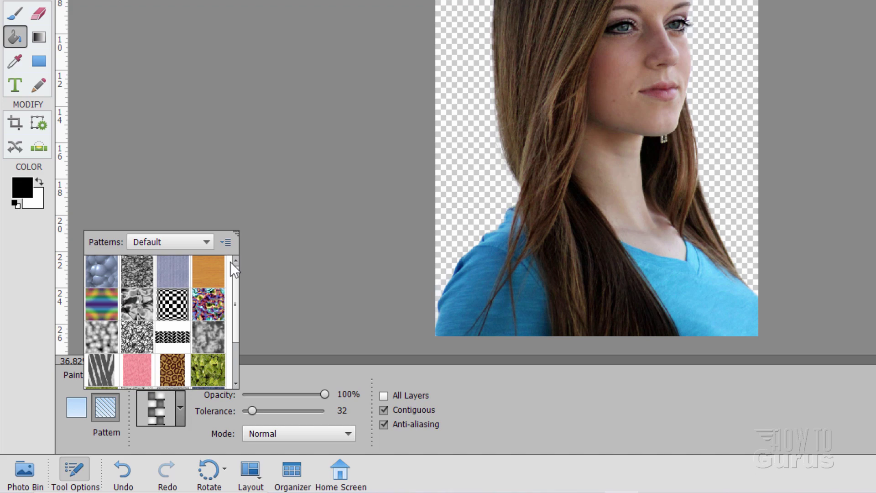
click(159, 243)
click(208, 314)
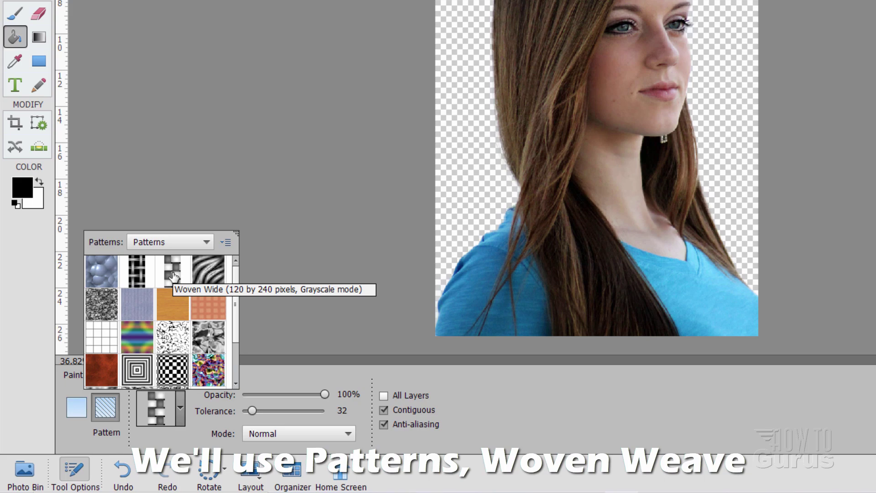
click(173, 274)
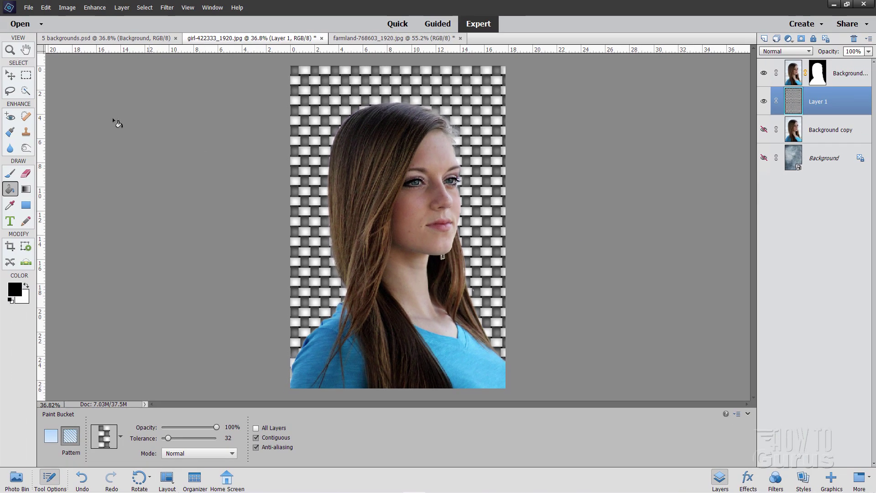
Hide Layer 1, show Background copy, and duplicate it as Background copy 3
click(10, 77)
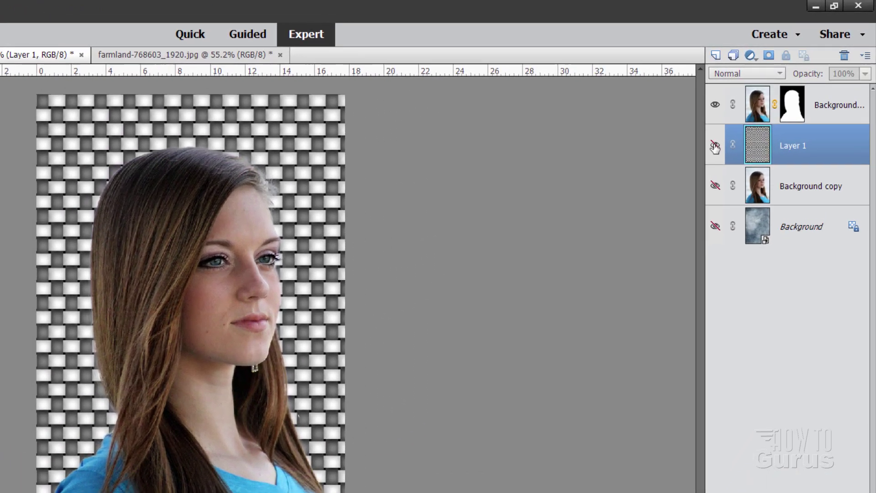
click(763, 101)
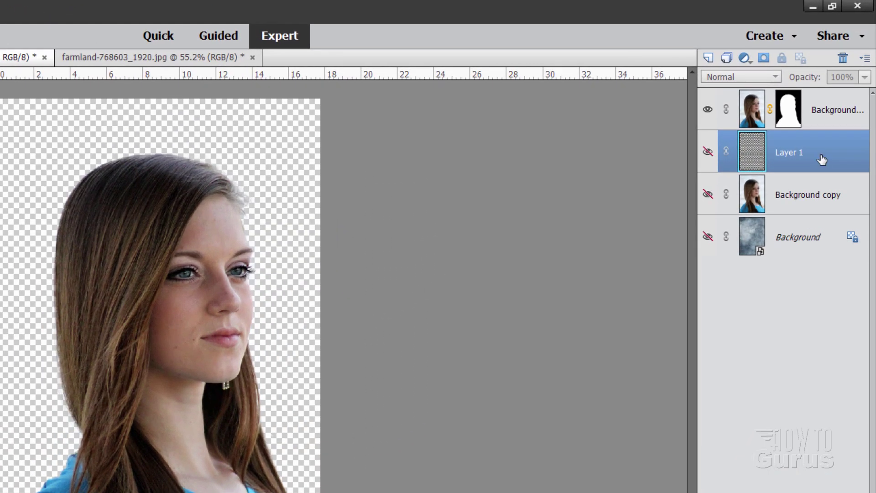
click(707, 195)
click(806, 203)
right_click(788, 200)
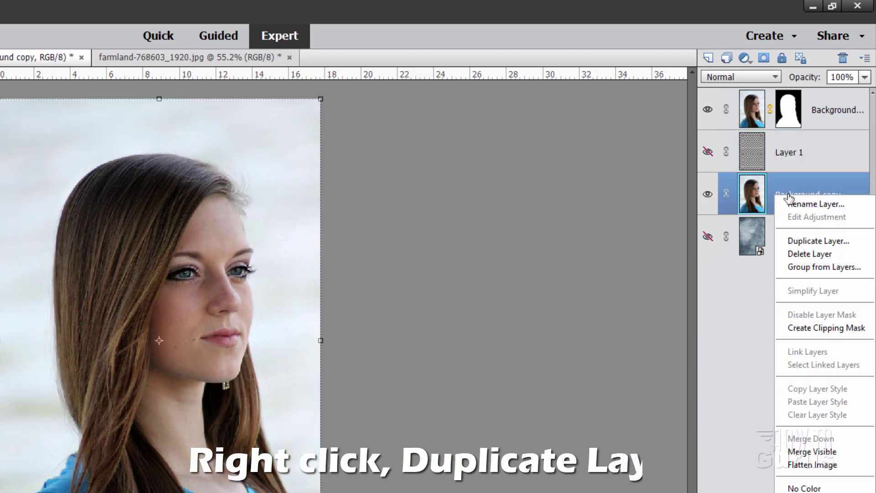
click(347, 229)
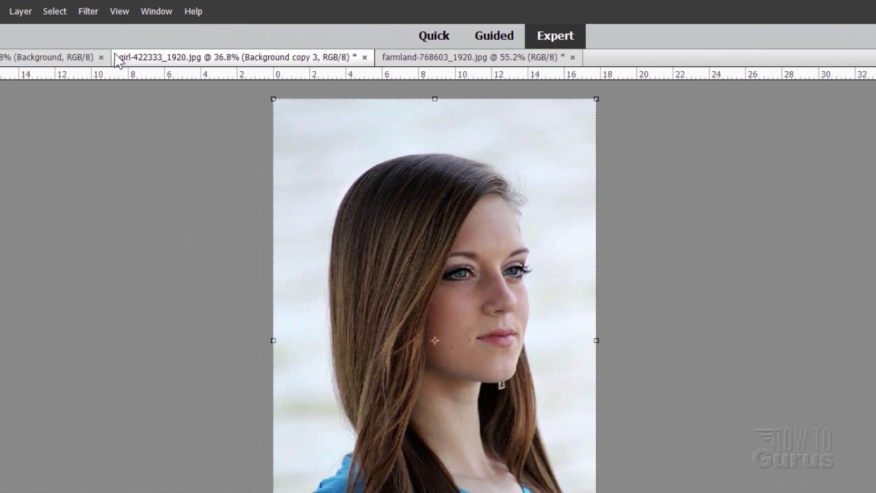
Open the Filter Gallery and preview Colored Pencil, Cutout, Dry Brush and Film Grain
click(88, 10)
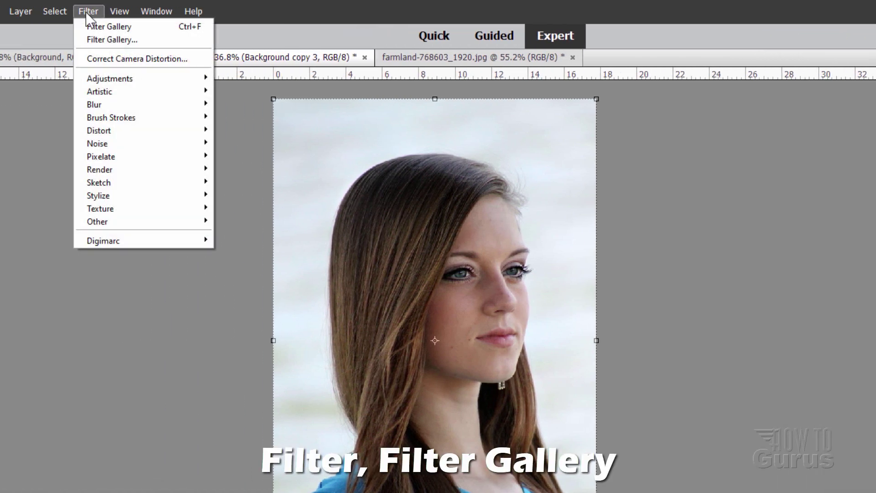
click(96, 40)
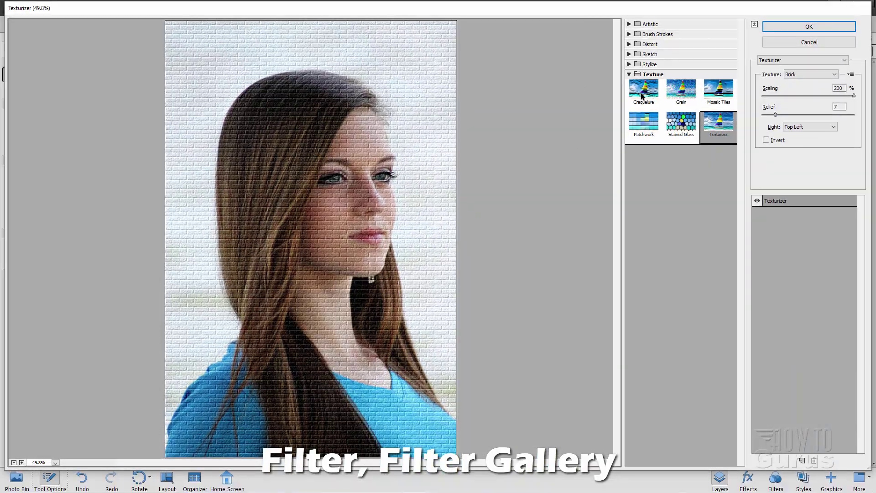
click(629, 24)
click(643, 41)
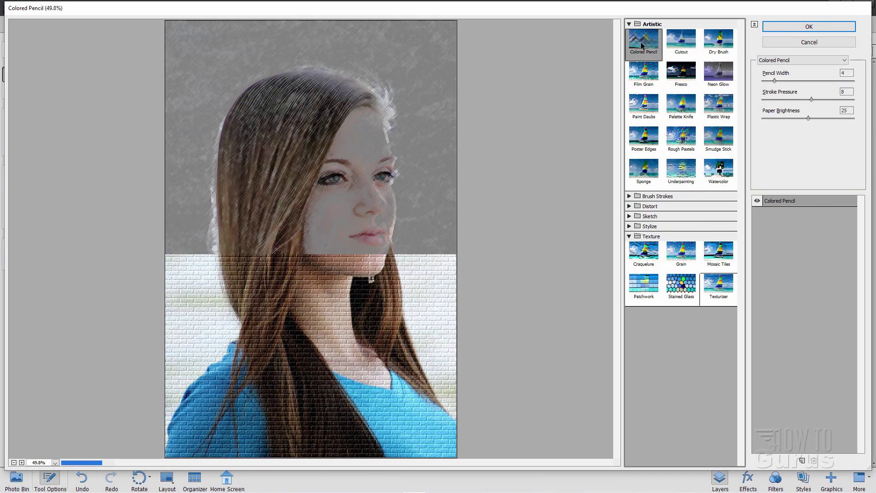
click(679, 51)
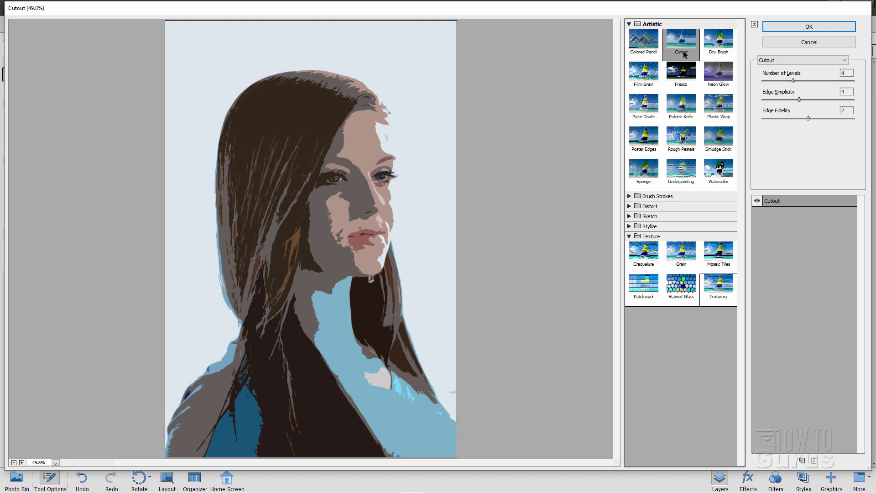
click(708, 49)
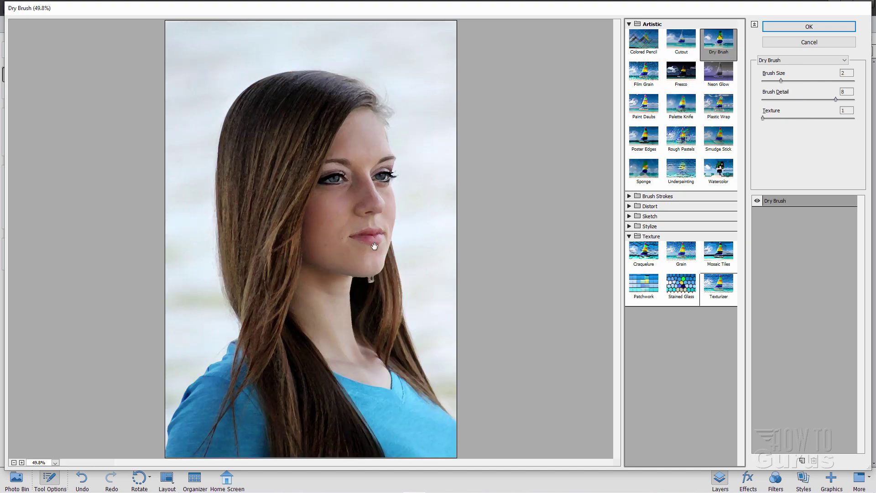
click(639, 81)
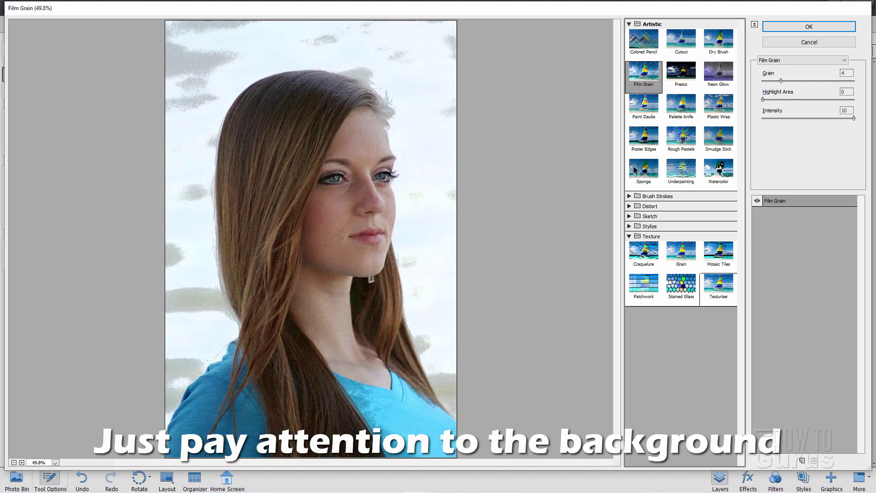
Preview Fresco, Plastic Wrap, Poster Edges, Rough Pastels and Watercolor, ending on Sponge
click(680, 73)
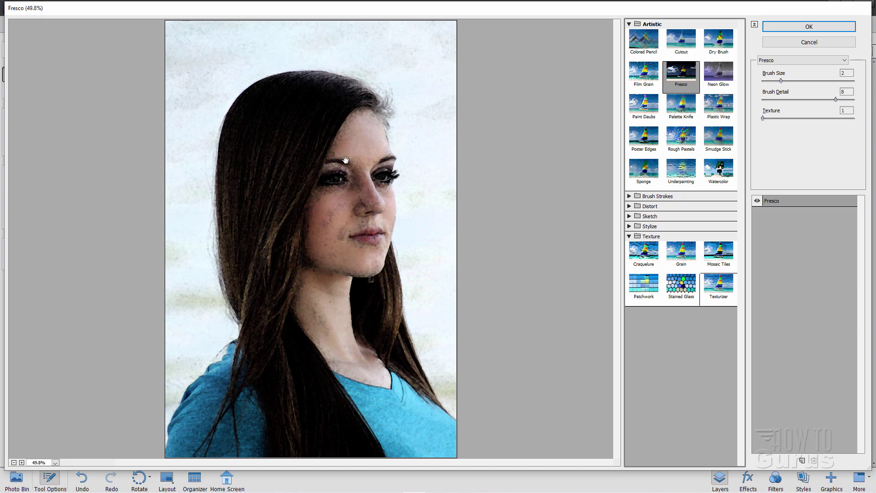
click(725, 112)
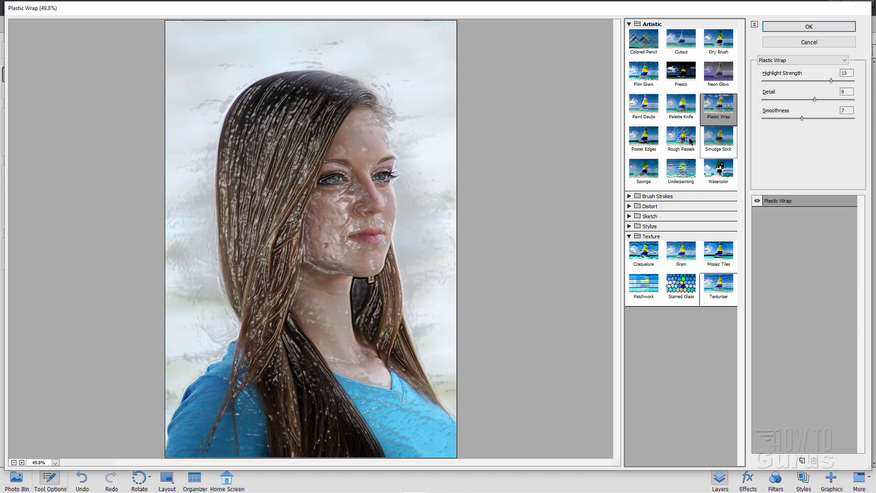
click(643, 137)
click(683, 143)
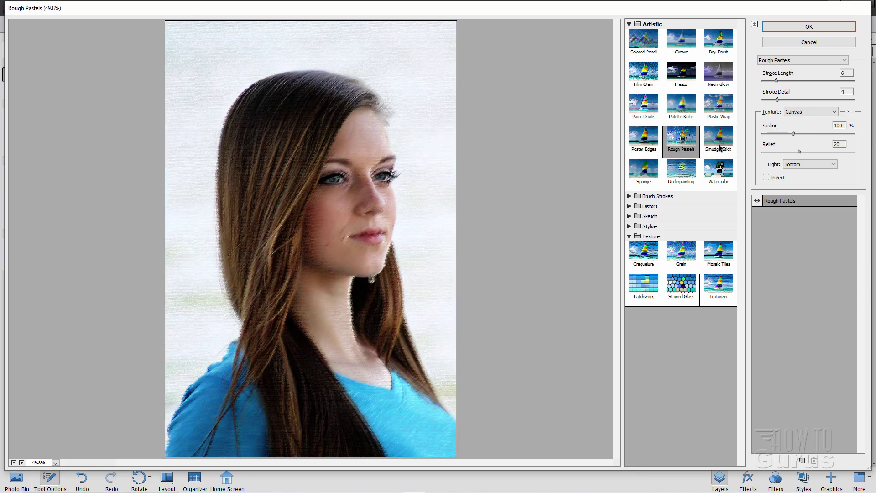
click(718, 175)
click(643, 171)
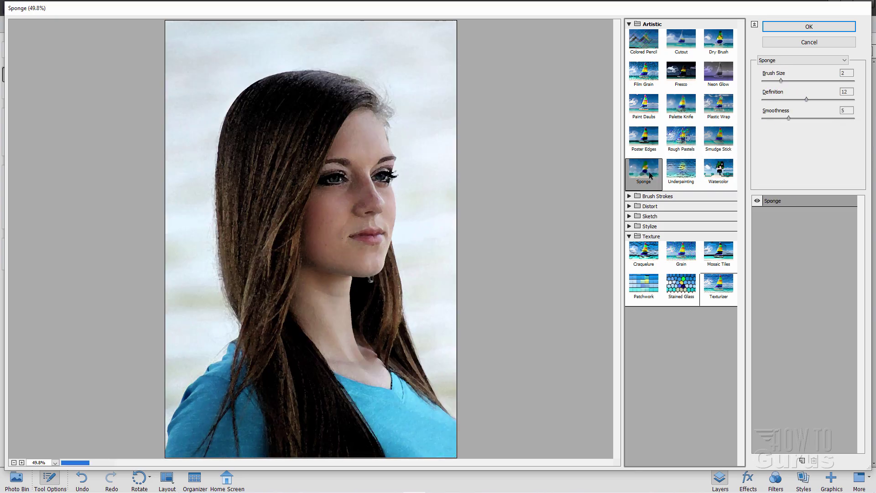
click(629, 24)
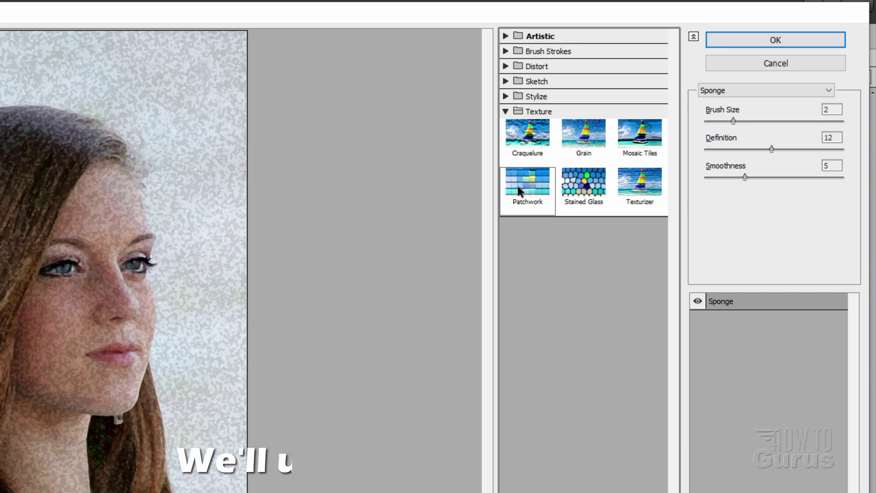
Apply Texturizer with Brick texture, 200% scaling, relief 7 and Top Left lighting
click(631, 195)
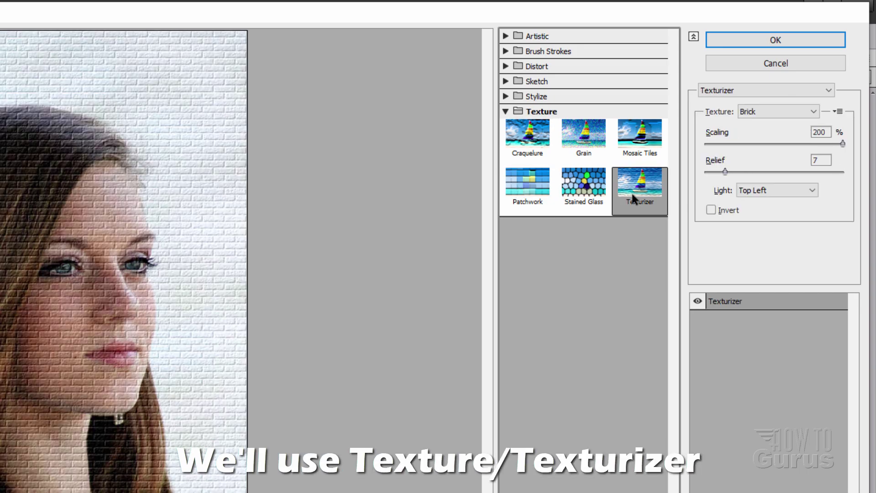
click(769, 113)
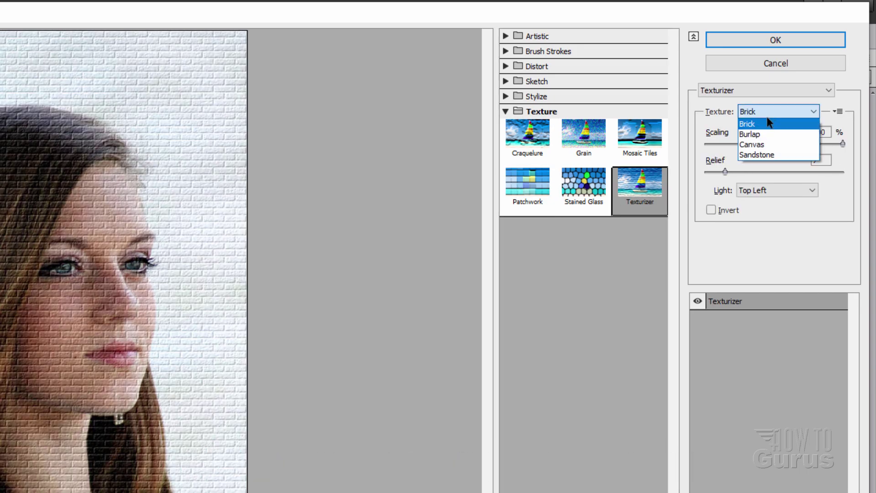
click(750, 127)
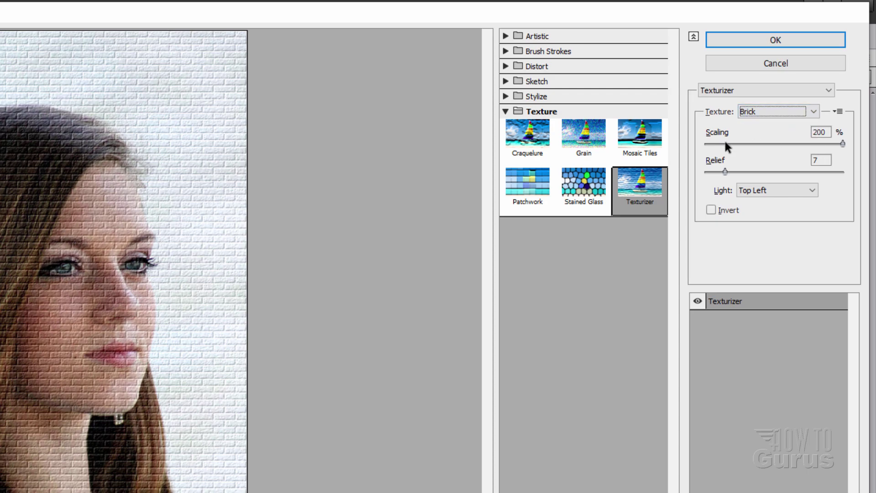
click(841, 142)
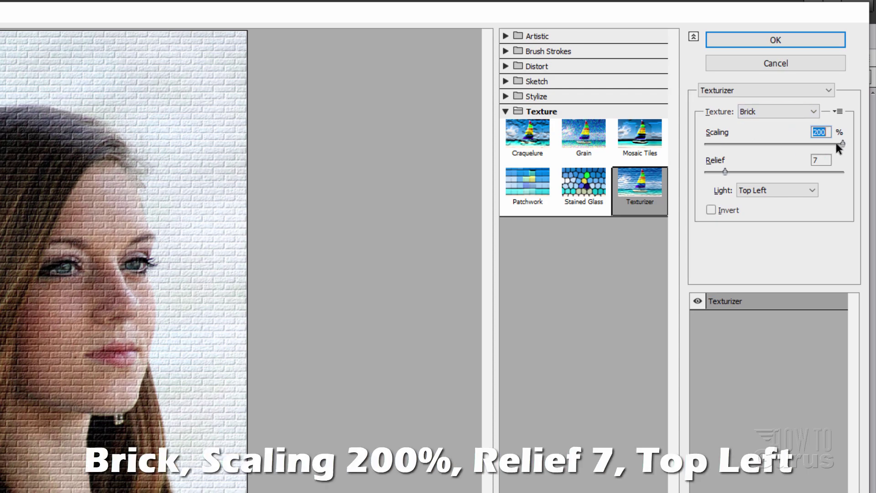
click(725, 172)
mouse_move(724, 173)
mouse_down()
mouse_move(810, 172)
mouse_move(706, 176)
mouse_move(730, 173)
mouse_up()
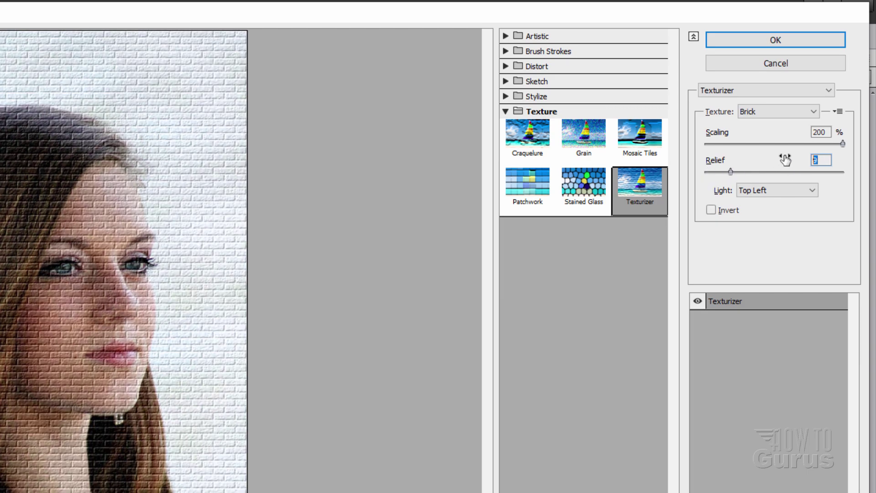
click(765, 185)
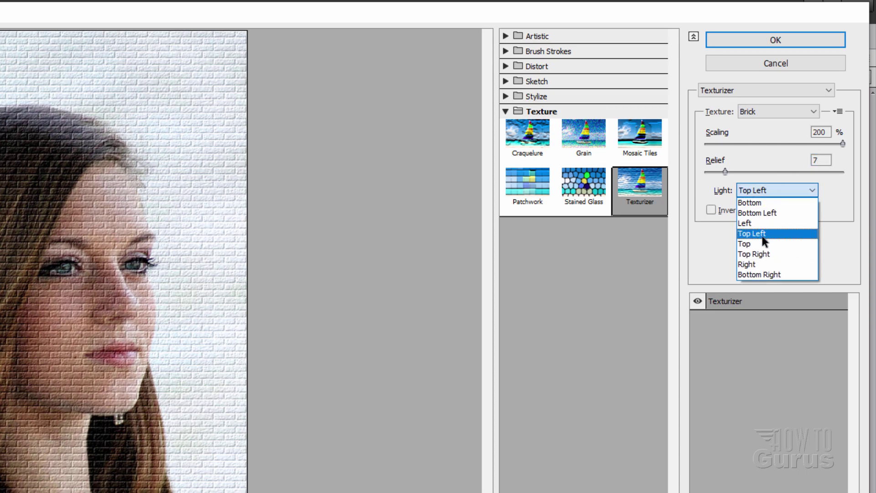
click(762, 236)
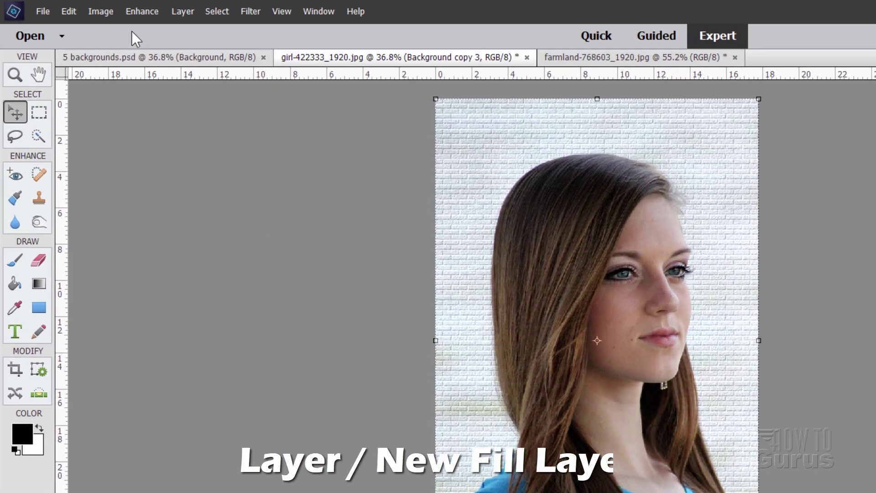
Add a Solid Color fill layer set to white (ffffff)
click(181, 11)
mouse_move(233, 104)
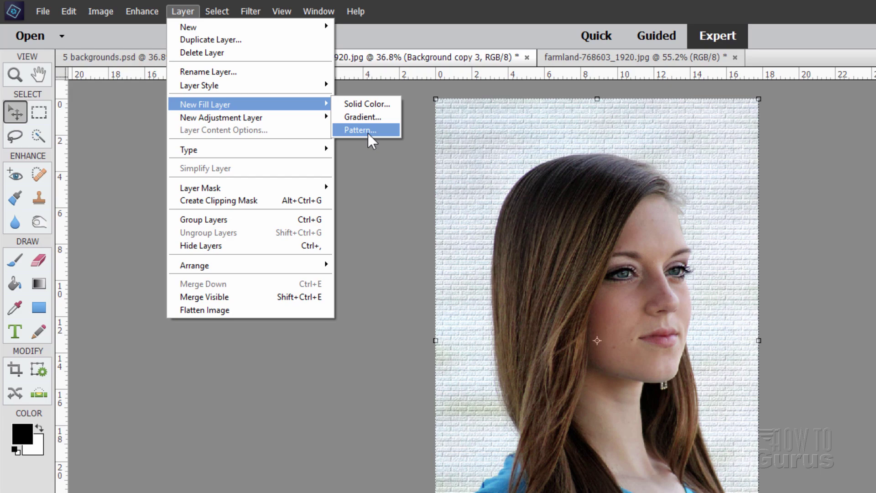
click(350, 105)
click(777, 230)
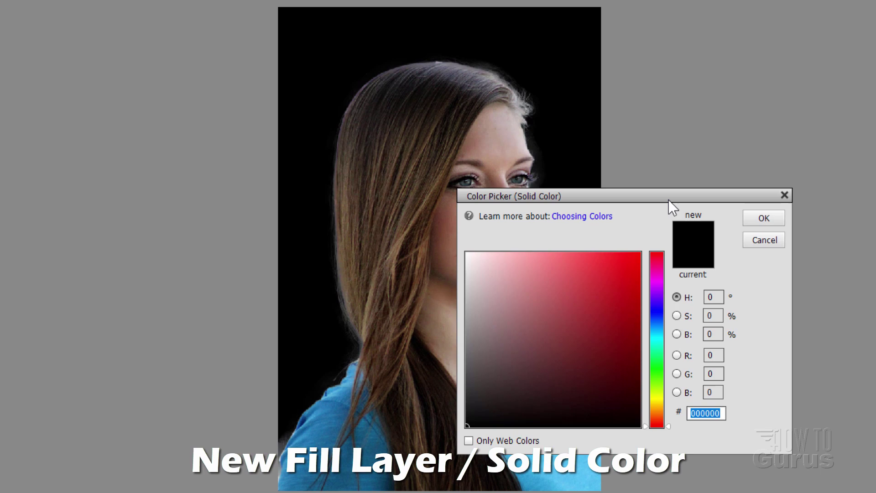
drag(669, 201, 756, 220)
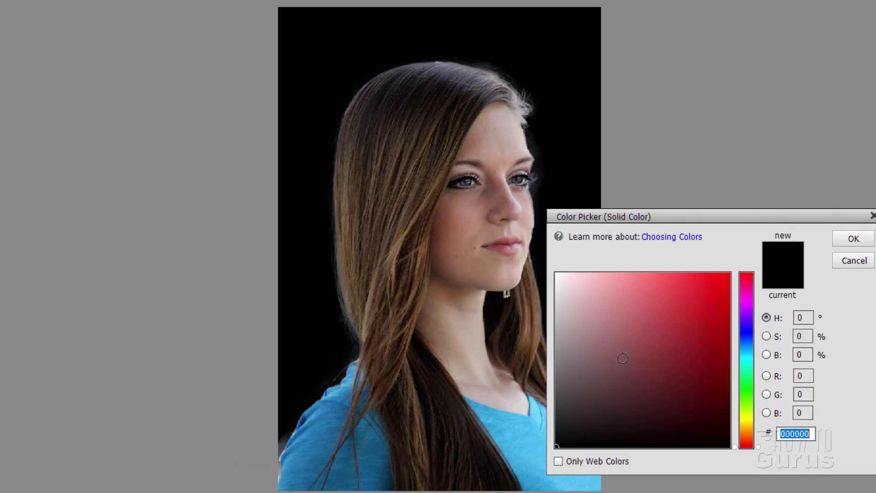
mouse_move(622, 357)
mouse_down()
mouse_move(587, 326)
mouse_move(548, 260)
mouse_up()
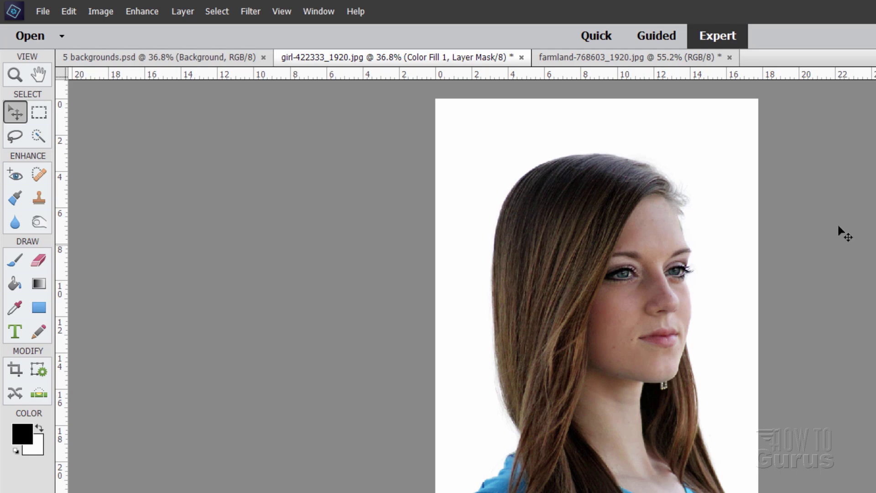
Add a new Gradient fill layer from the Layer menu
click(183, 11)
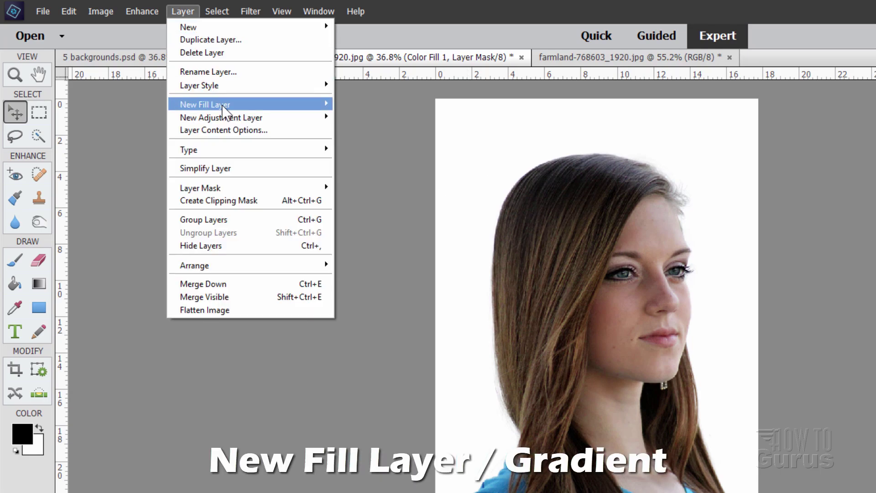
mouse_move(228, 105)
click(392, 117)
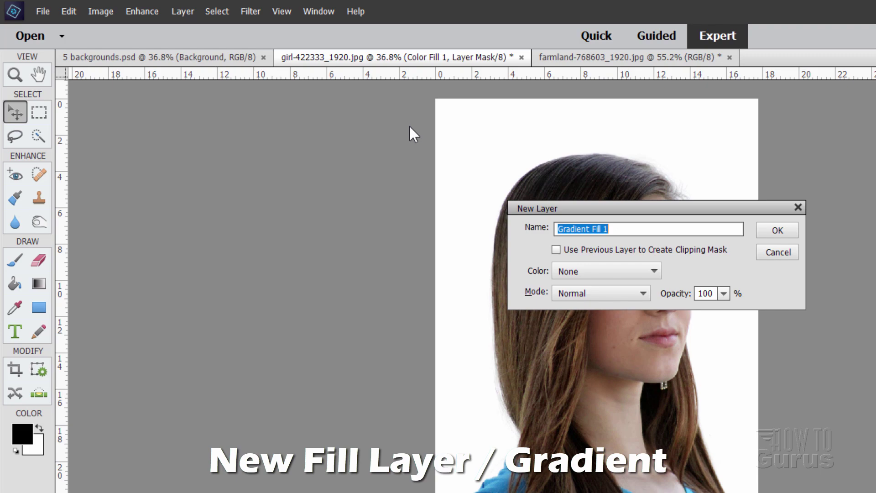
click(789, 233)
drag(593, 192, 846, 238)
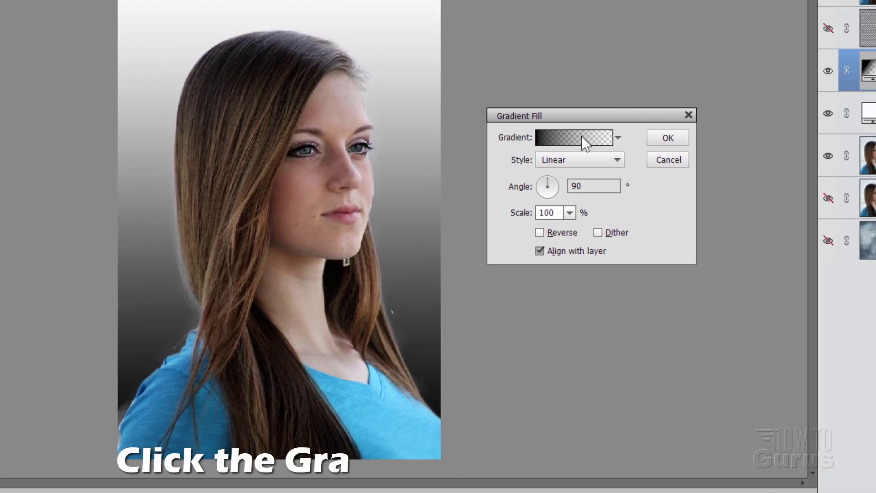
Try several gradient presets, then apply the Orange, Yellow, Orange gradient
click(570, 137)
drag(349, 23, 602, 197)
click(443, 251)
click(483, 252)
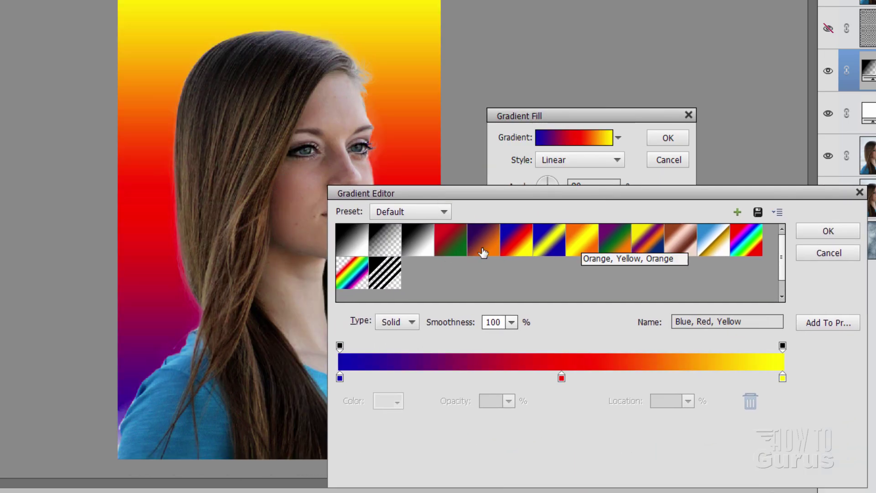
click(586, 244)
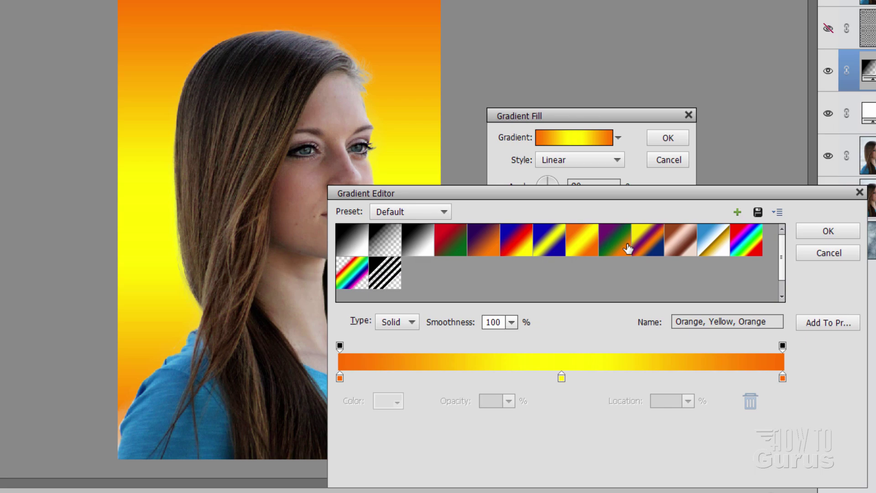
click(628, 249)
click(675, 246)
click(588, 246)
key(Return)
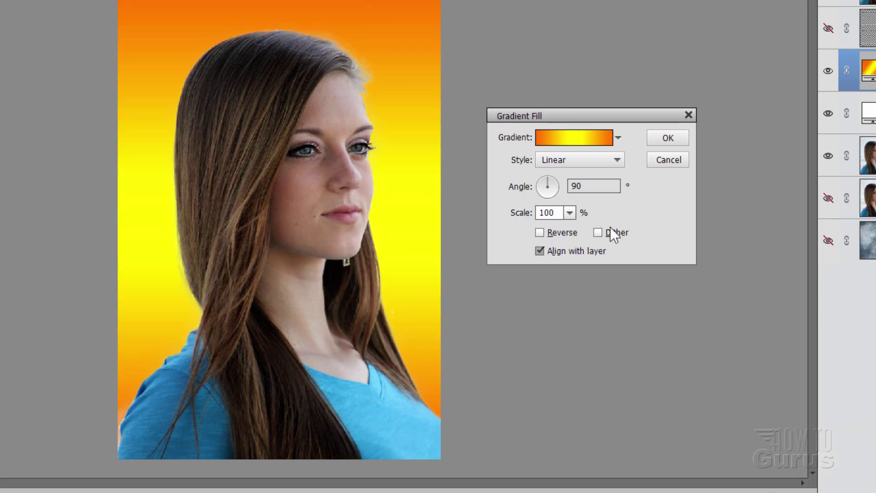
click(678, 137)
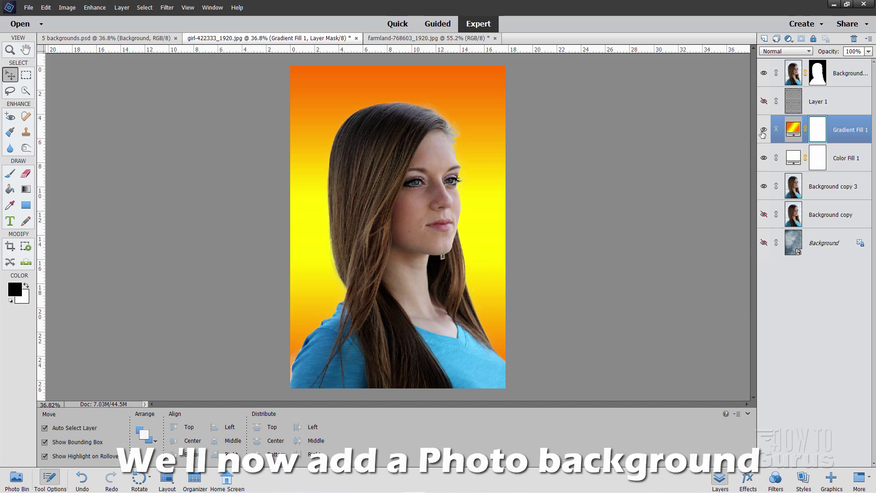
Hide the Gradient Fill 1 and Color Fill 1 layers, then float farmland-768603_1920.jpg in its own window
click(763, 130)
click(763, 186)
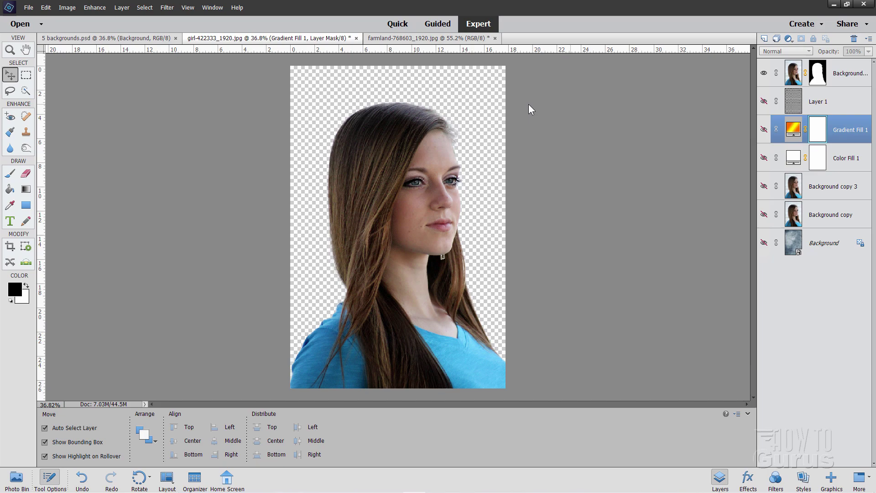
click(428, 38)
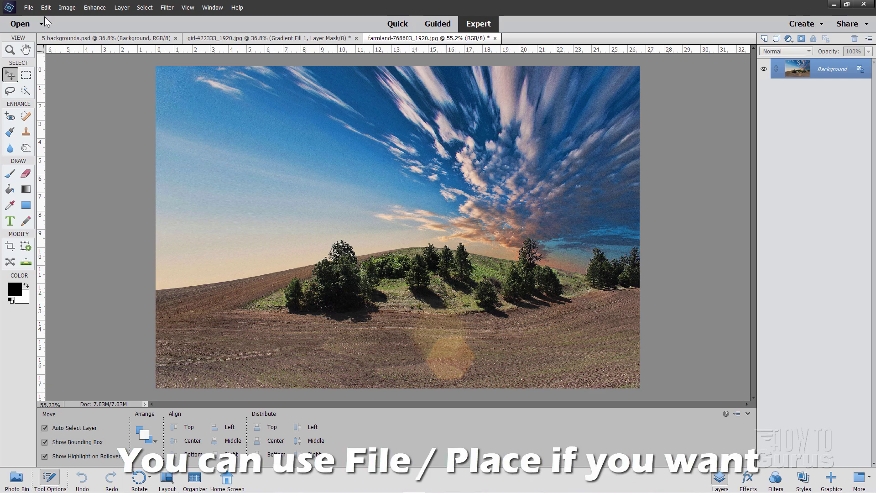
click(29, 8)
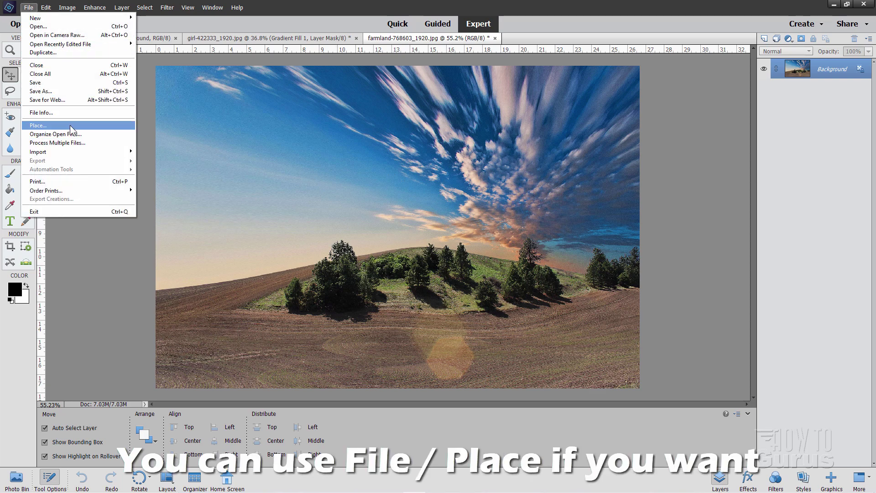
click(132, 224)
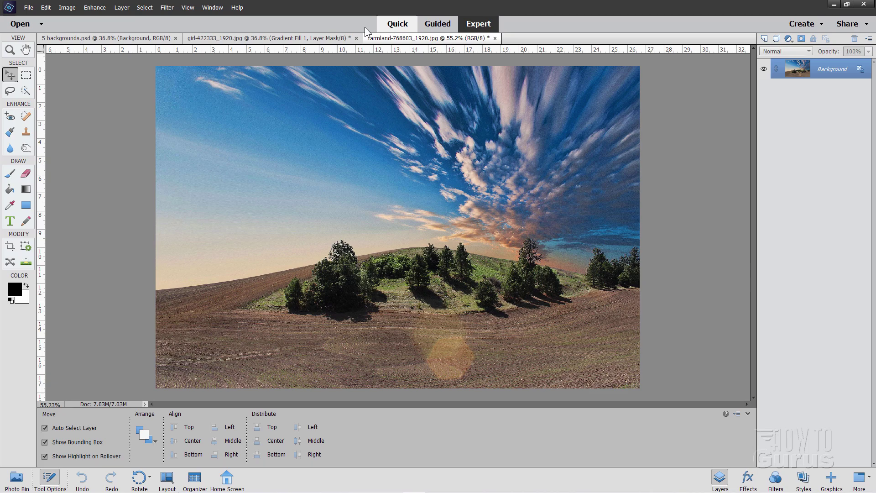
drag(386, 44, 474, 183)
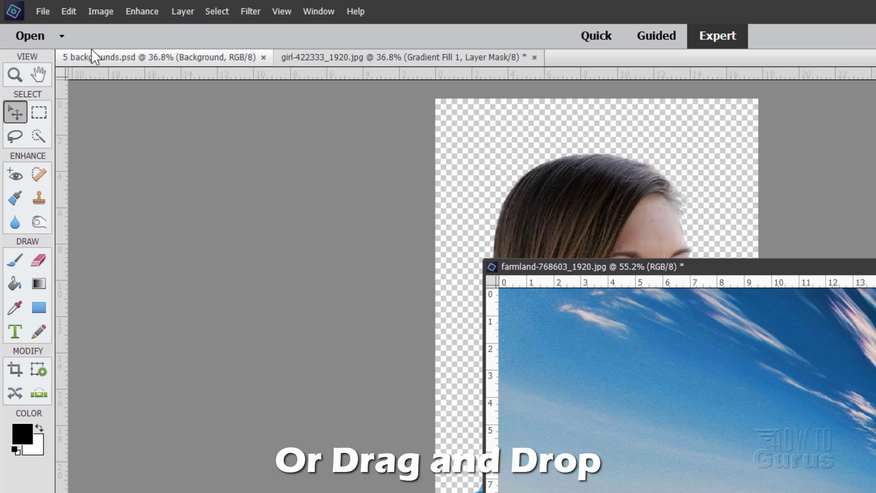
click(69, 11)
mouse_move(138, 272)
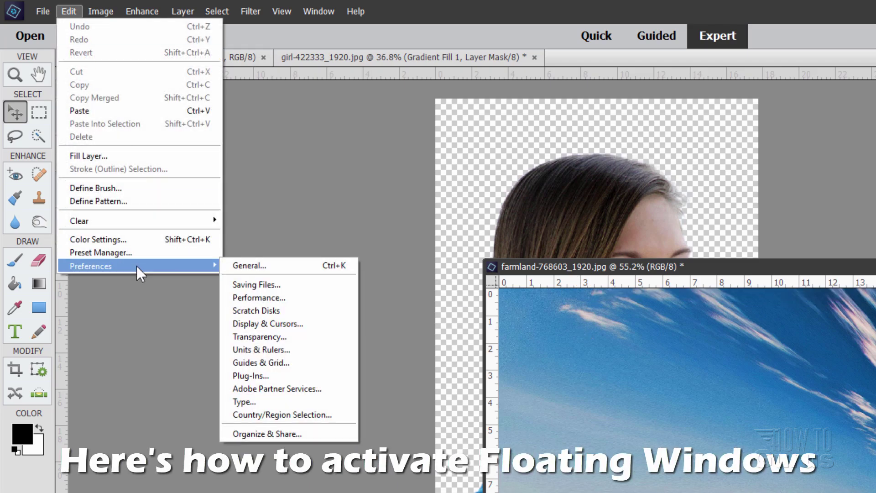
click(228, 266)
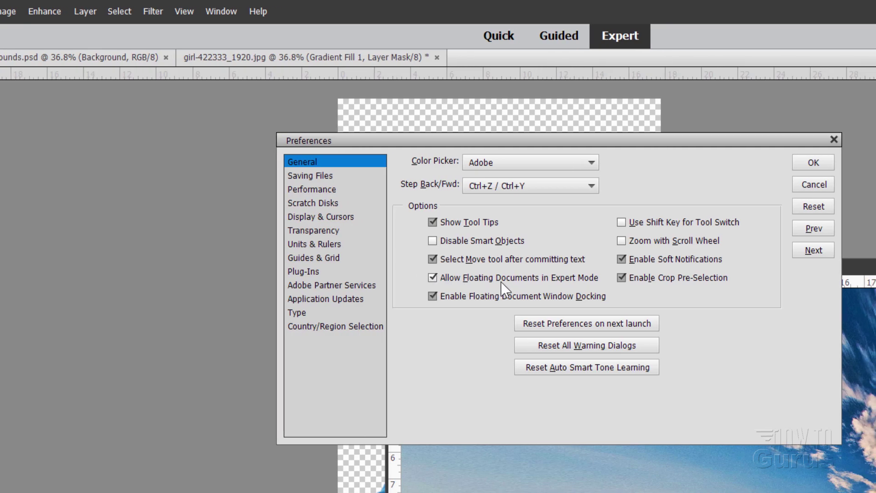
click(814, 163)
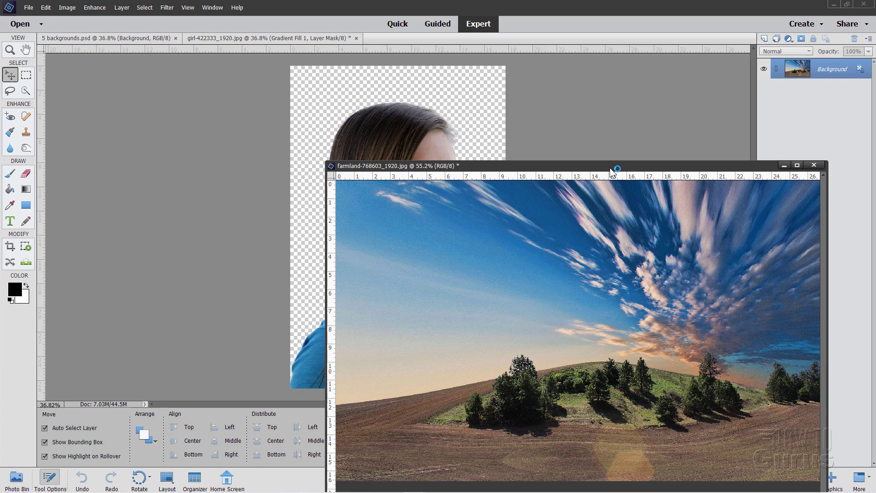
Copy the farmland photo into the portrait document as Layer 2 and close the farmland window
drag(613, 171, 741, 157)
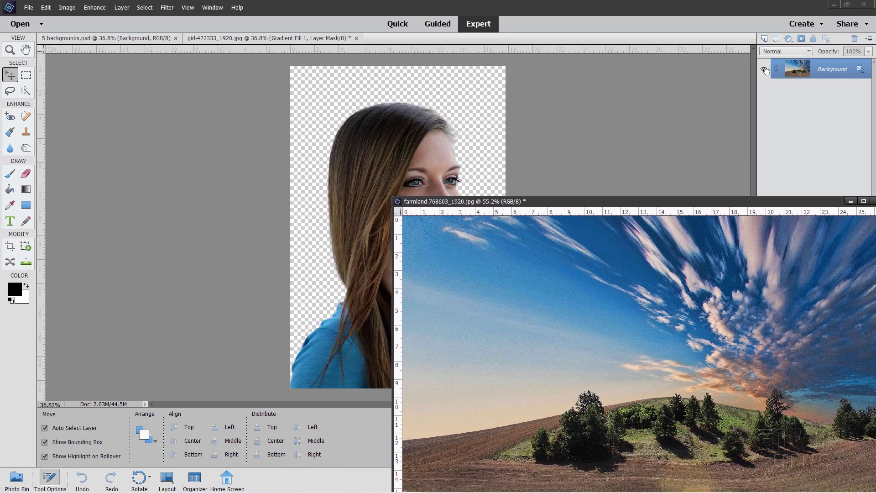
drag(797, 69, 411, 150)
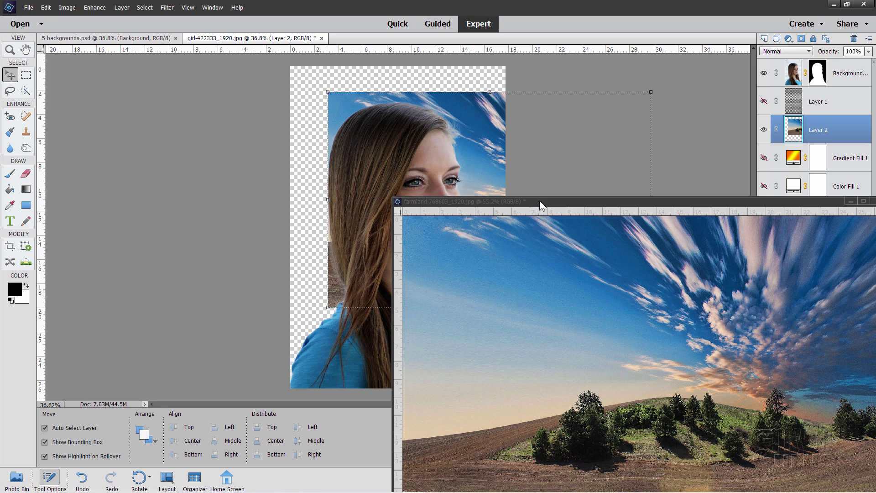
drag(541, 205, 224, 186)
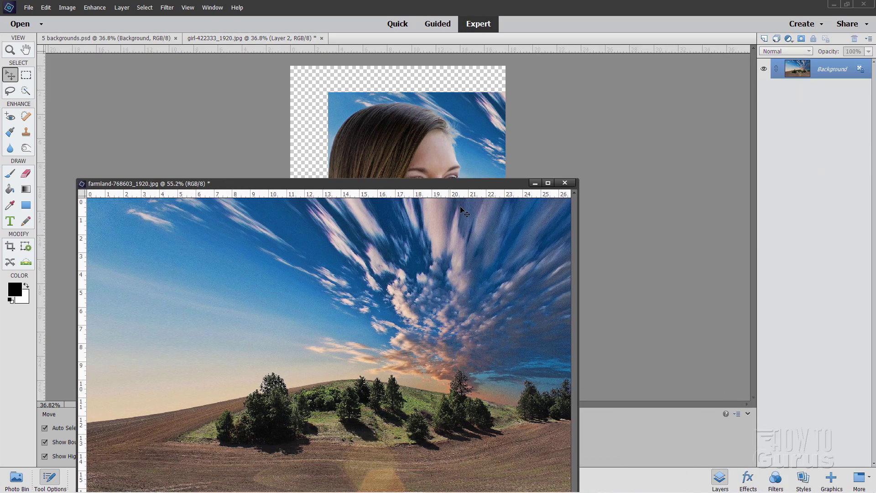
click(566, 184)
Position and enlarge the farmland Layer 2 to cover the whole canvas behind the girl
drag(490, 223, 452, 173)
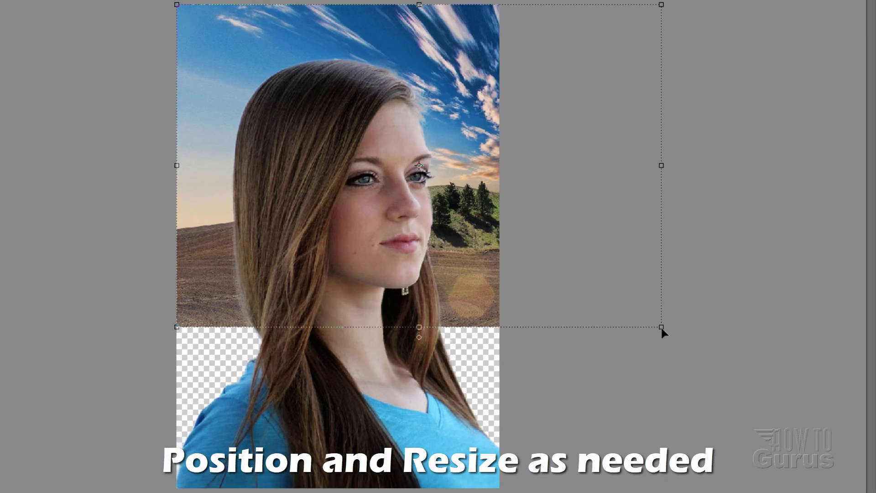
drag(613, 280, 624, 292)
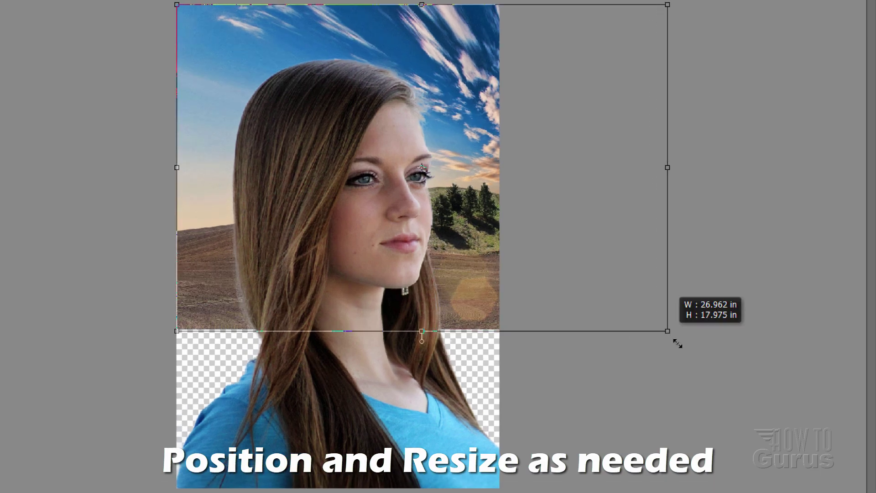
drag(677, 343, 875, 492)
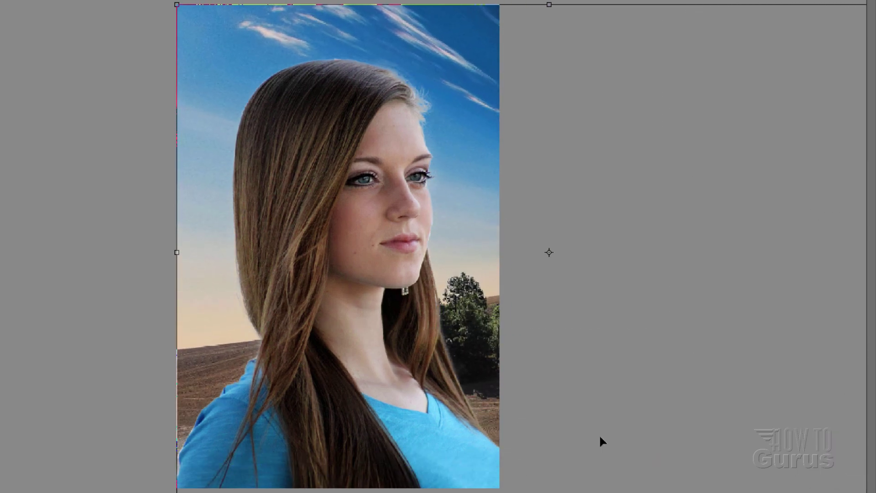
drag(600, 437, 608, 418)
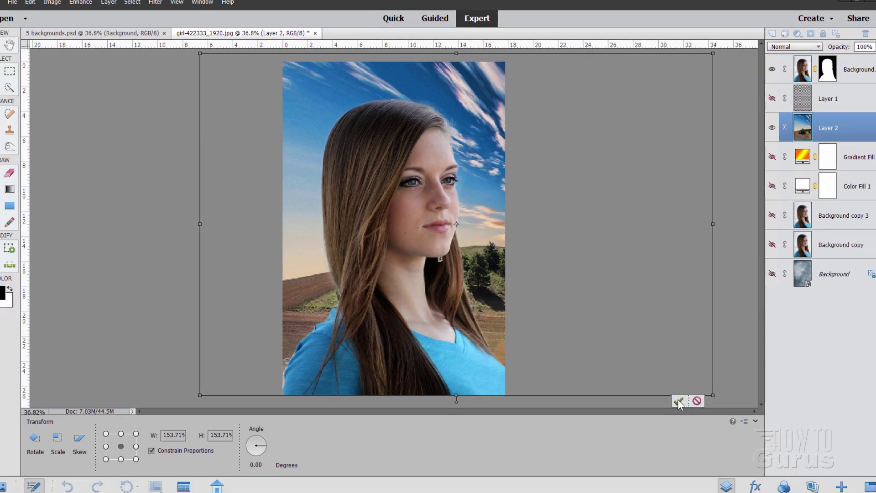
click(717, 452)
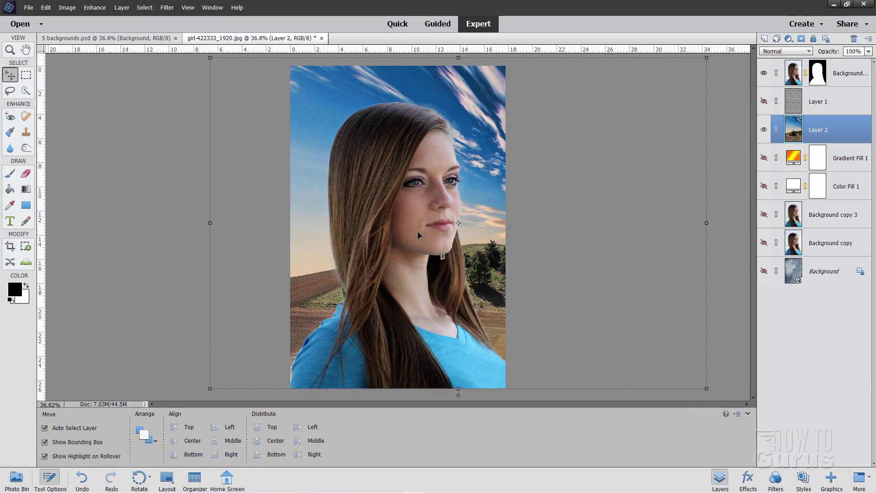